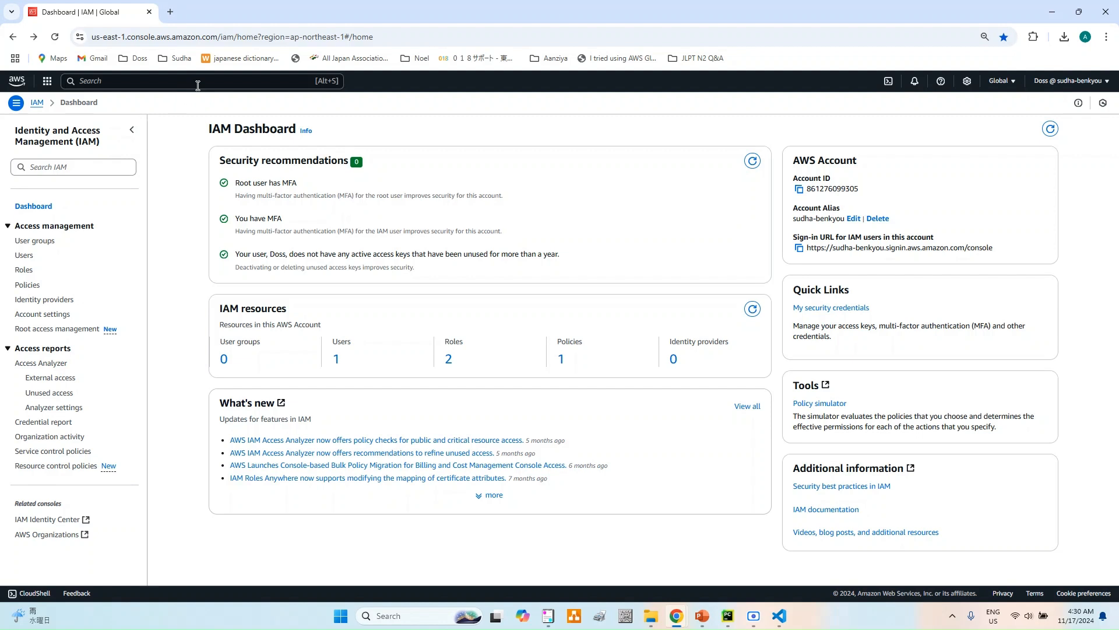
- Open the Lambda service in the AWS console and begin creating a new function
click(198, 85)
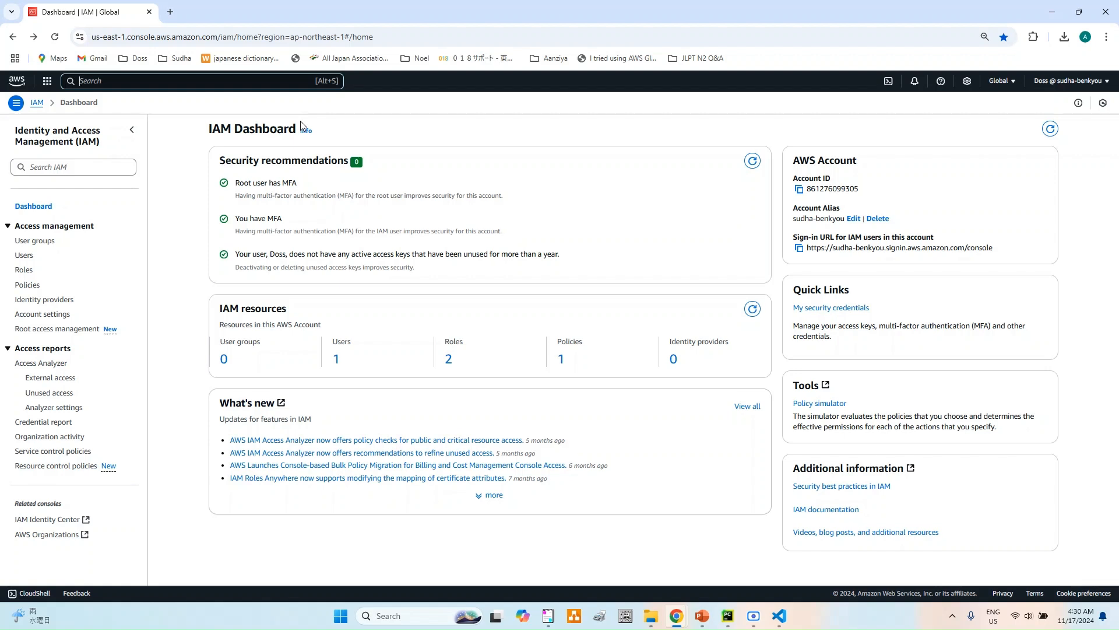
text(lambda)
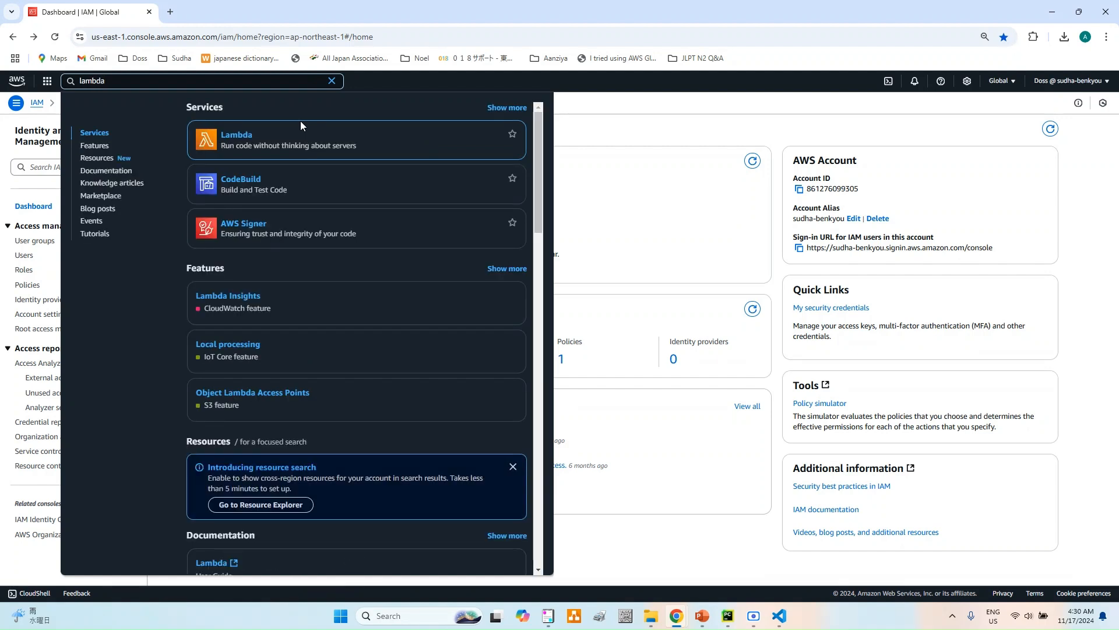
click(236, 140)
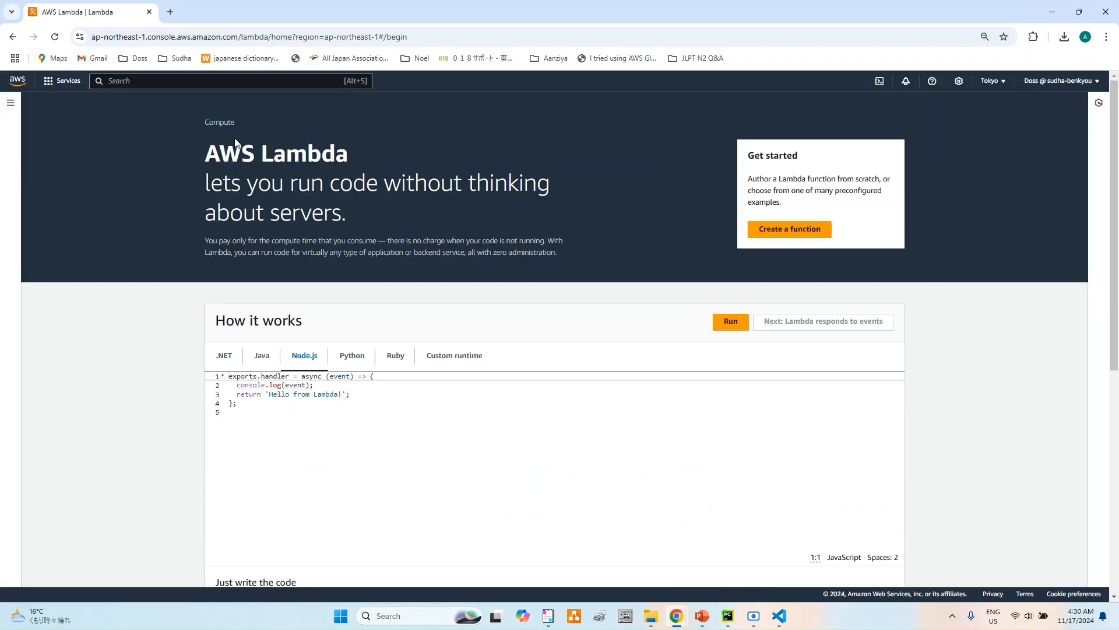
click(785, 236)
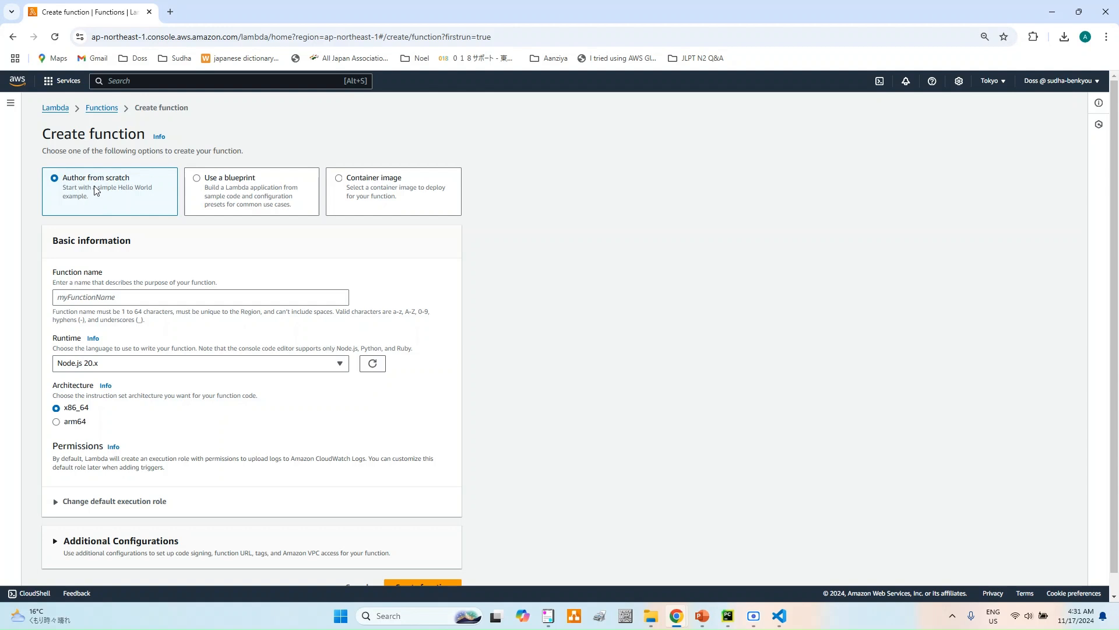
- Name the new function itskillmaster-lambda and set its runtime to Python 3.13
click(96, 296)
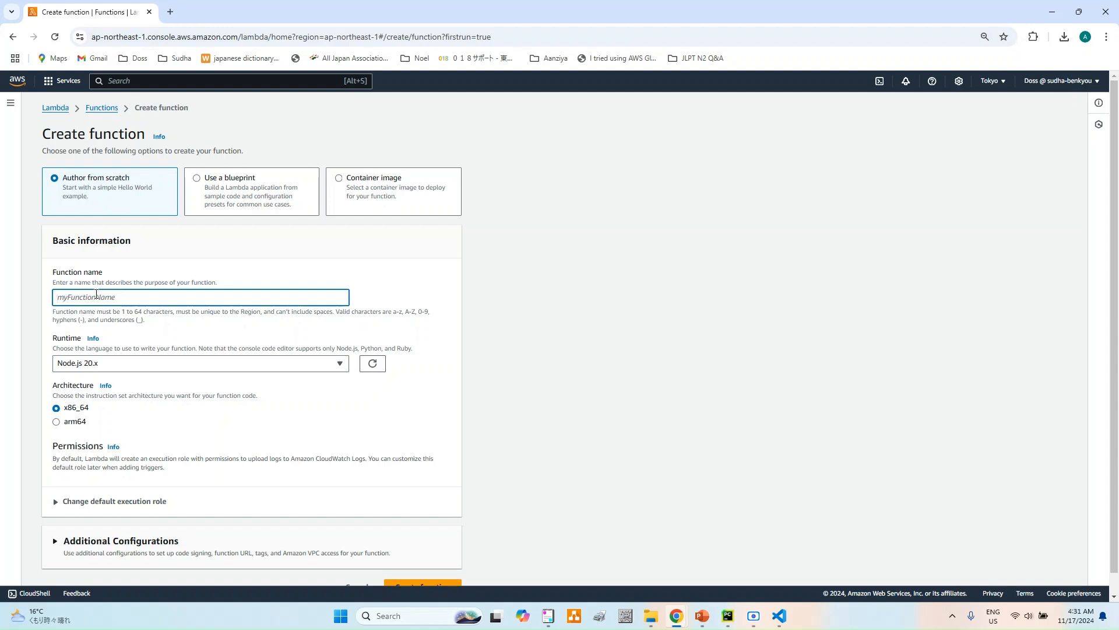
text(itskillmaster-lambda)
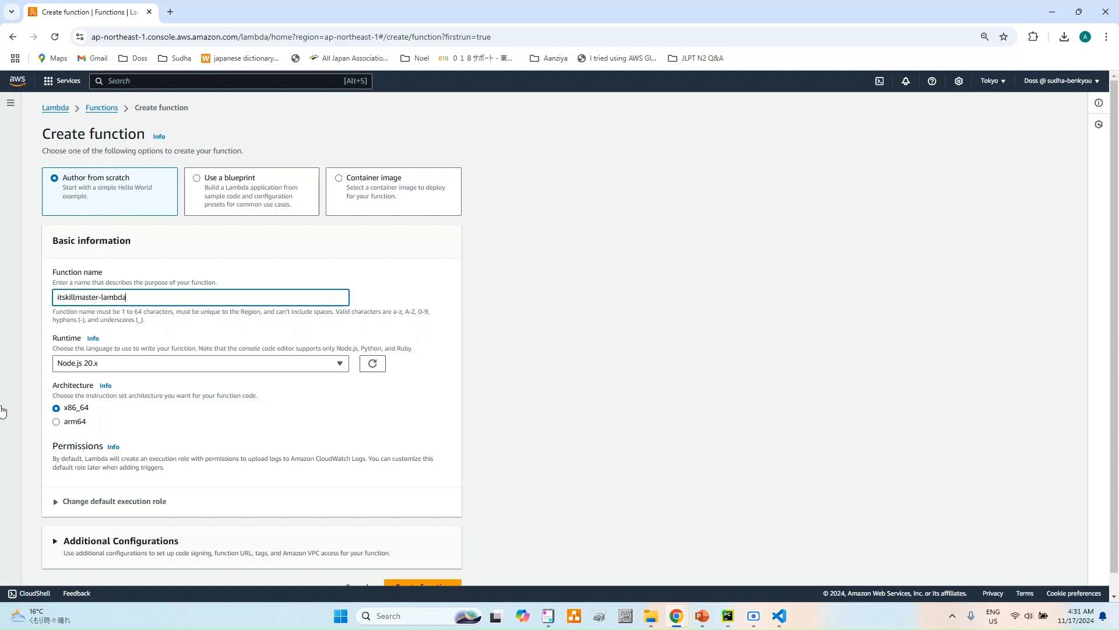
click(112, 366)
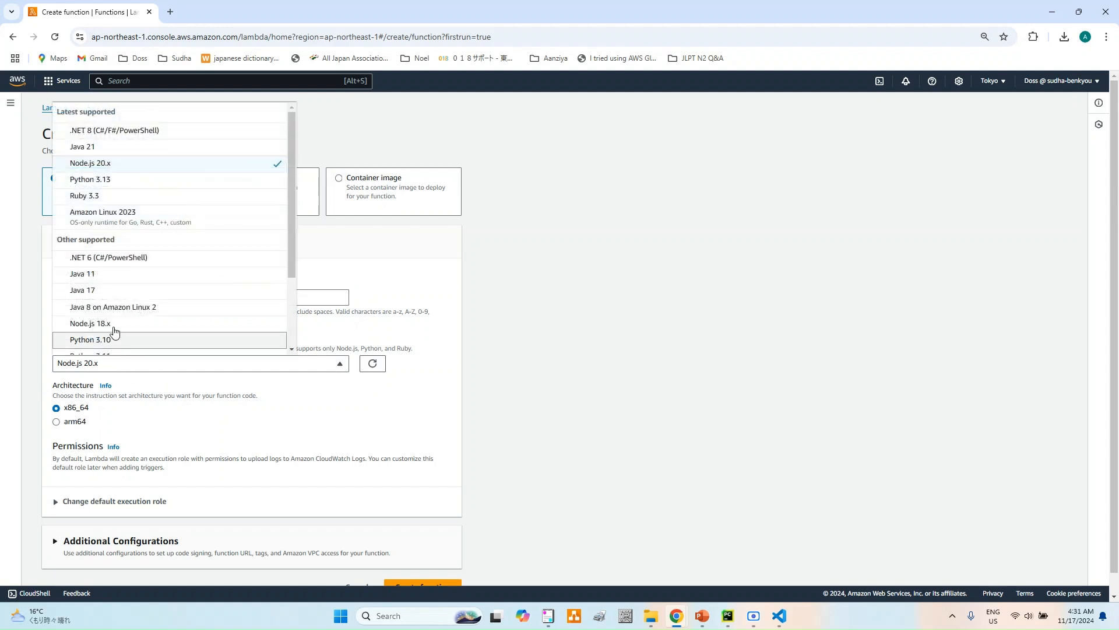
click(121, 181)
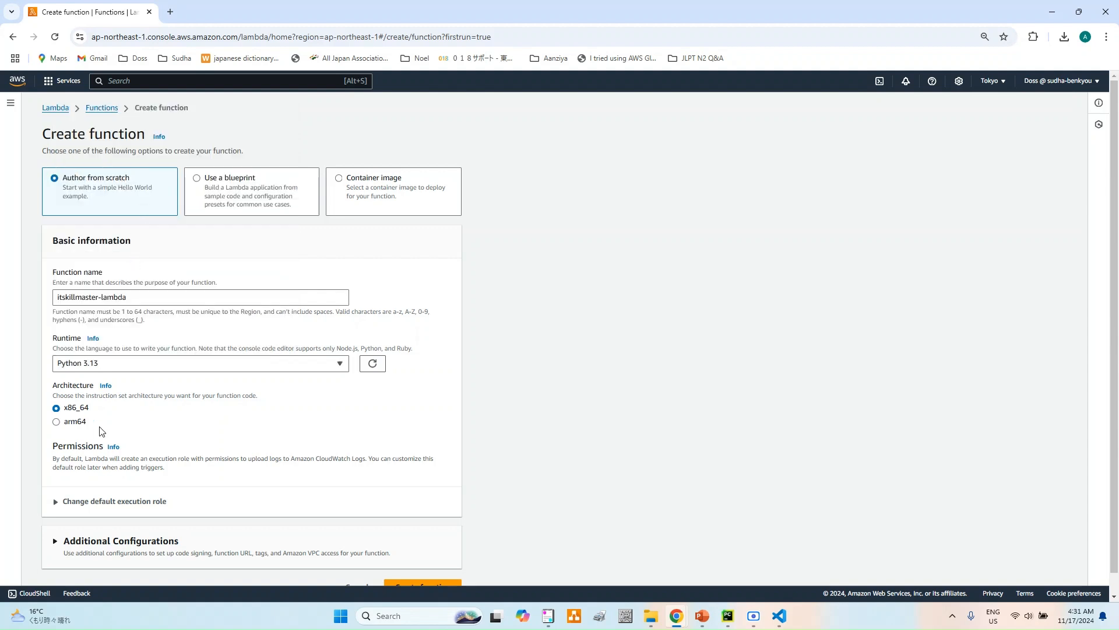
- Review the default execution role and additional configurations, and create the function with a new role with basic Lambda permissions
scroll(134, 413, down, 1)
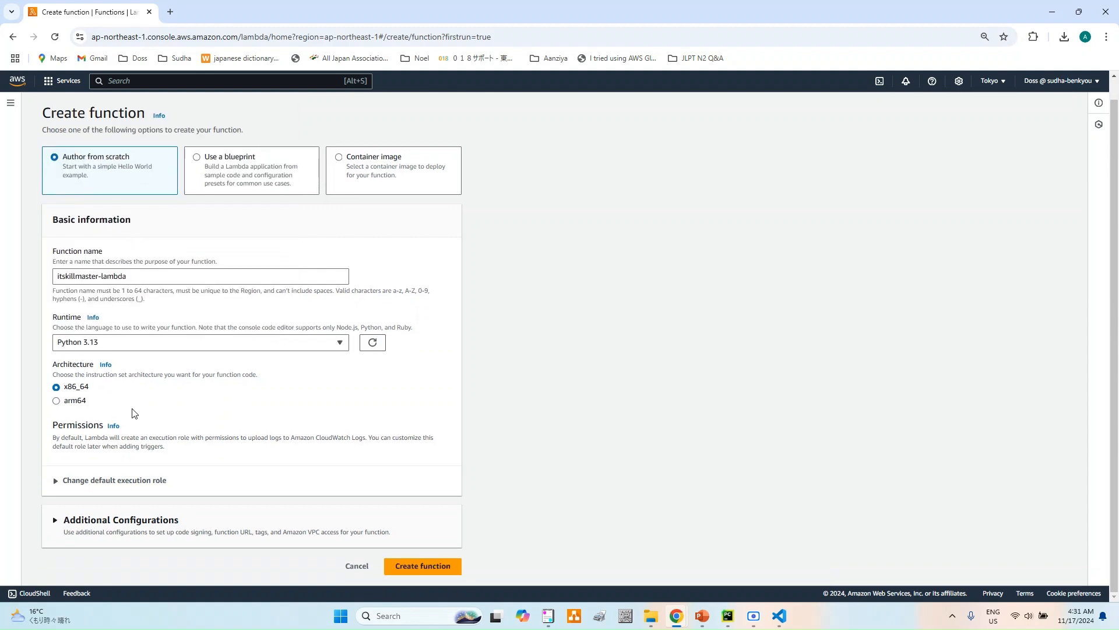
click(56, 481)
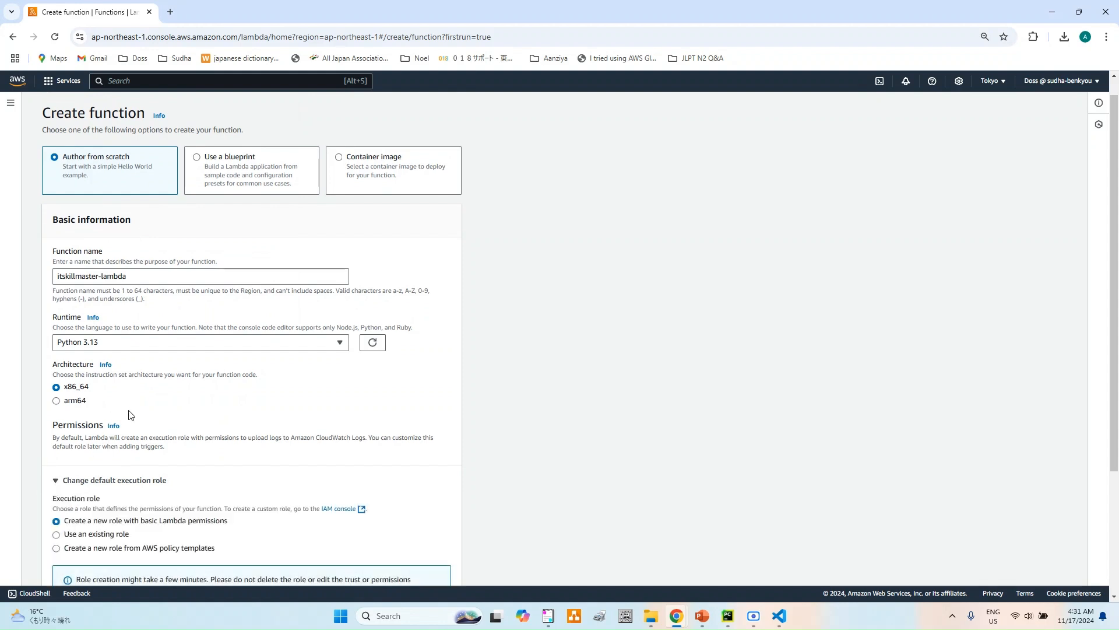
scroll(150, 403, down, 1)
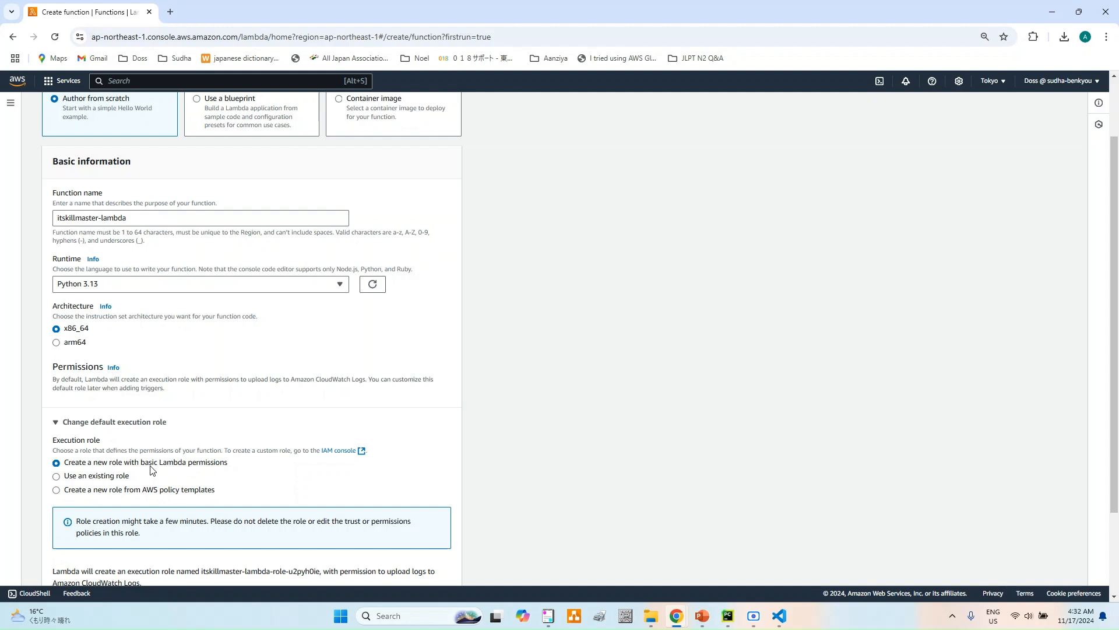
scroll(156, 460, down, 2)
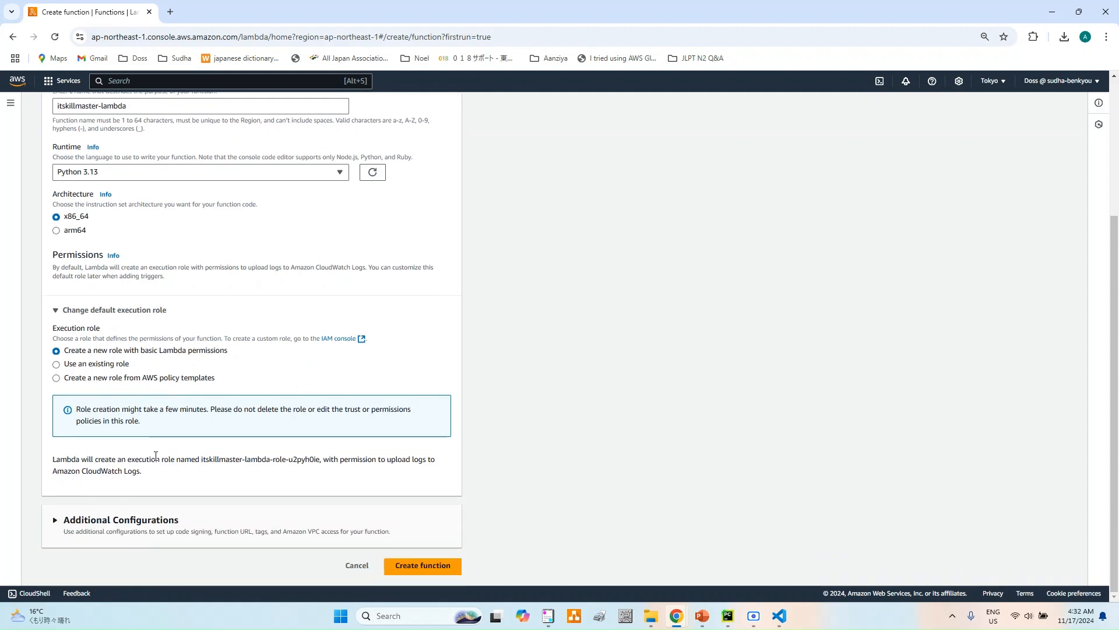
click(50, 520)
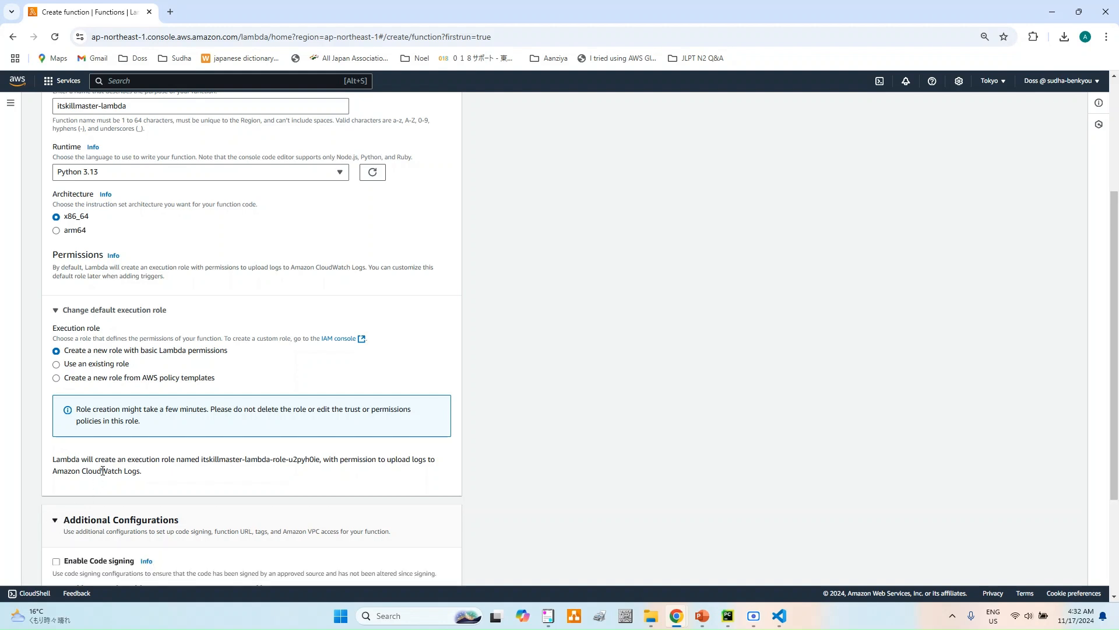
scroll(106, 466, down, 3)
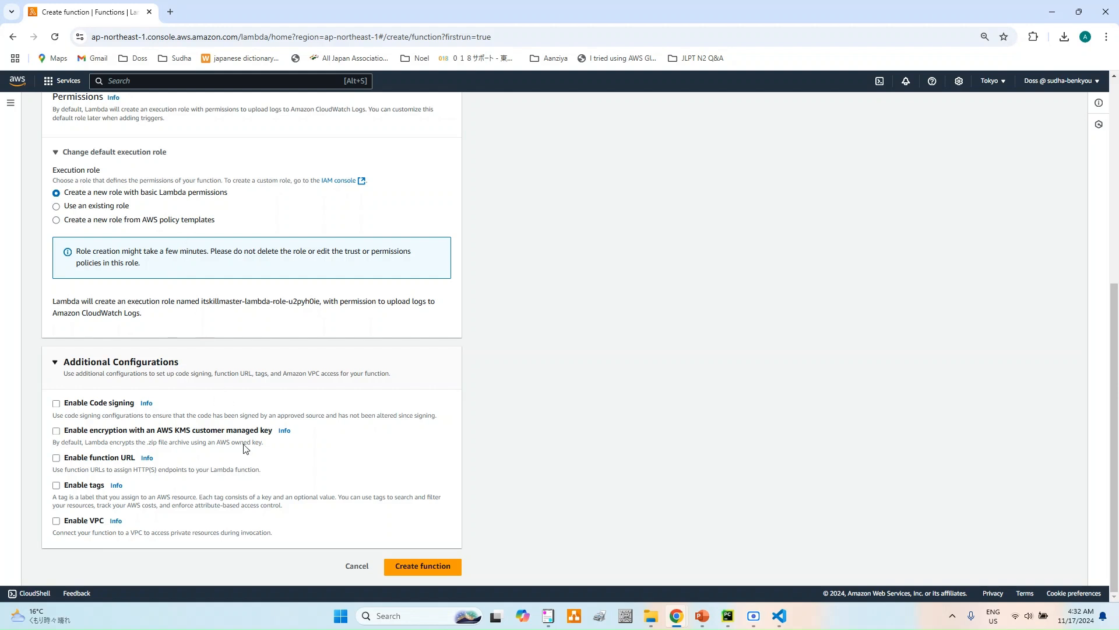
click(423, 566)
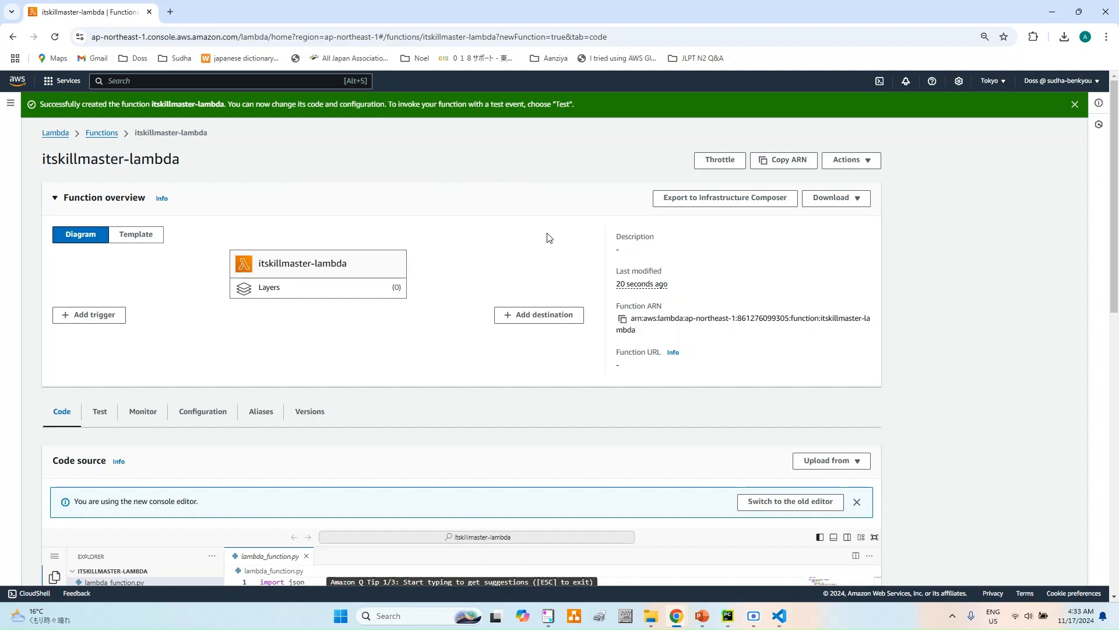
- Examine the S3 trigger settings and available event types for the function, and leave without adding a trigger
click(98, 317)
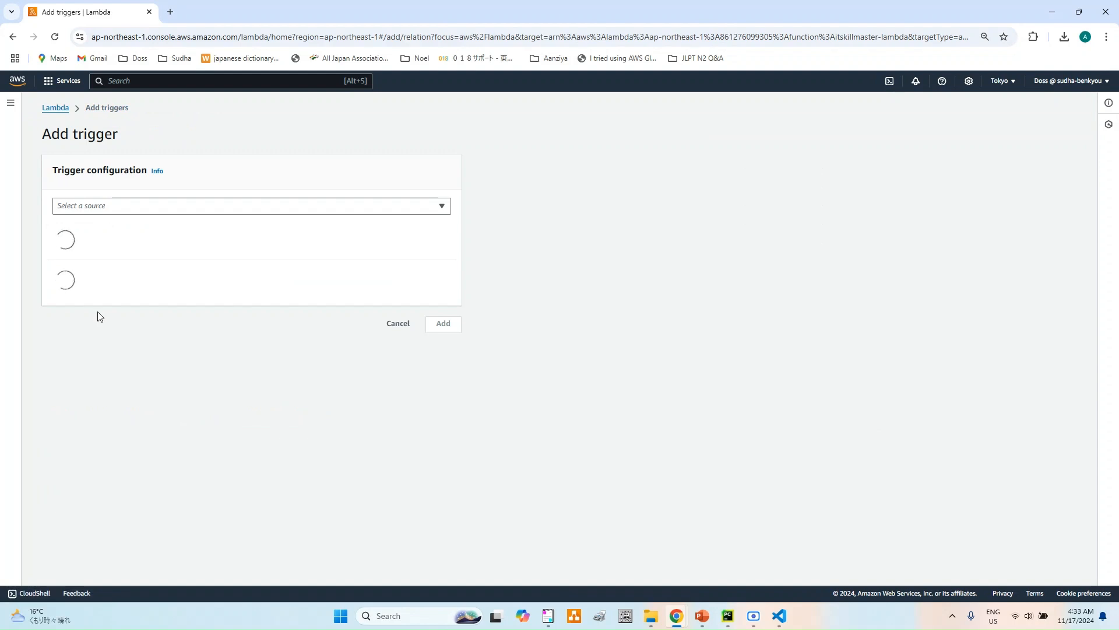
click(181, 205)
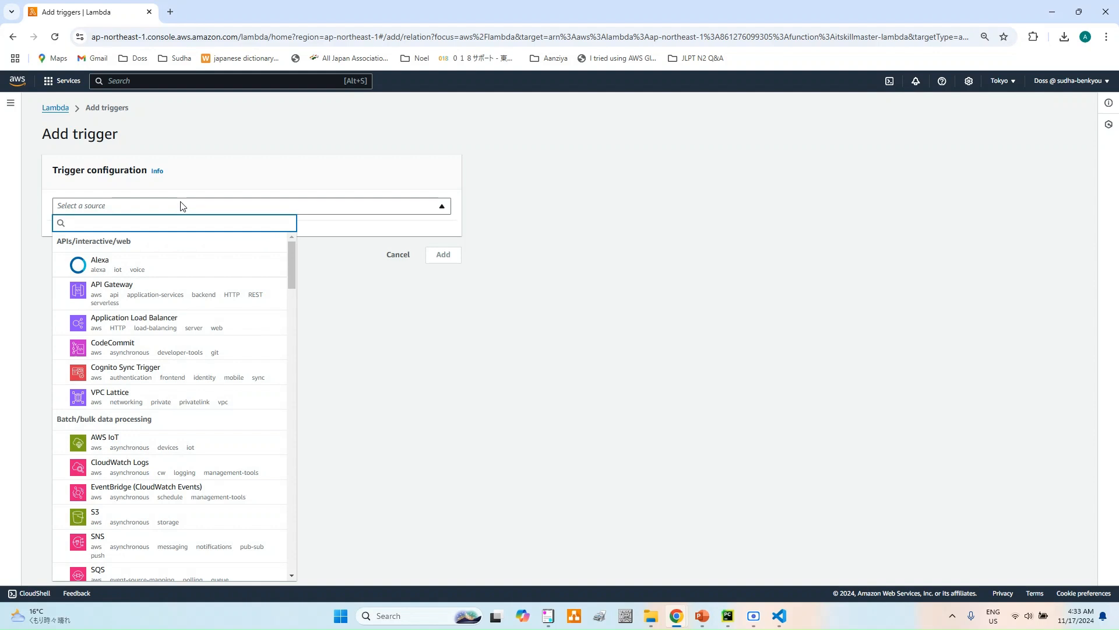
text(s3)
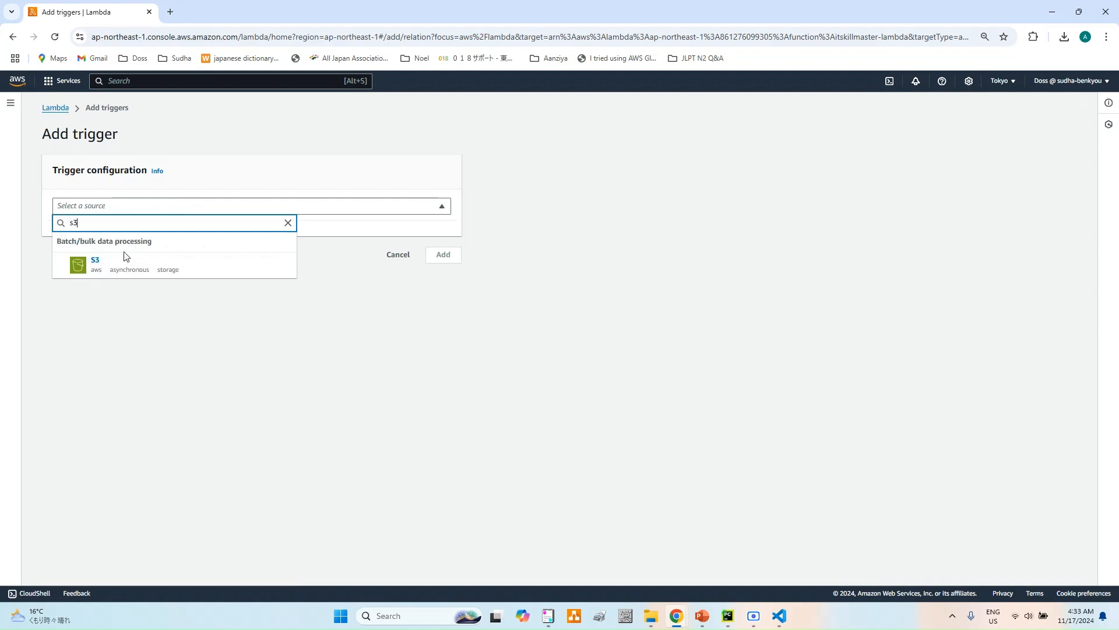
click(98, 263)
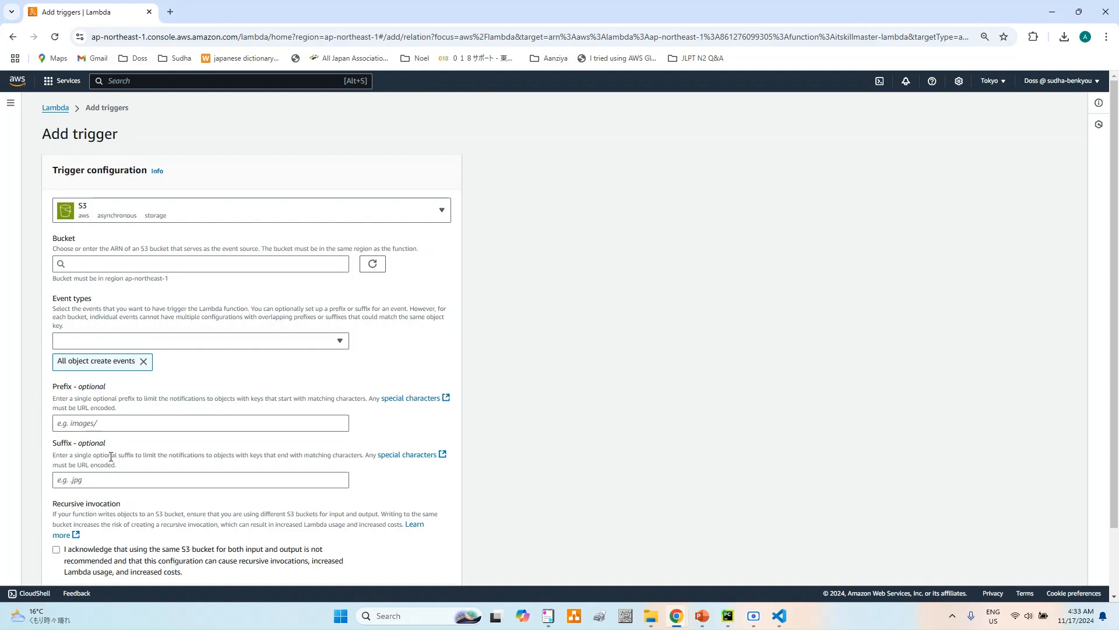
scroll(111, 457, down, 2)
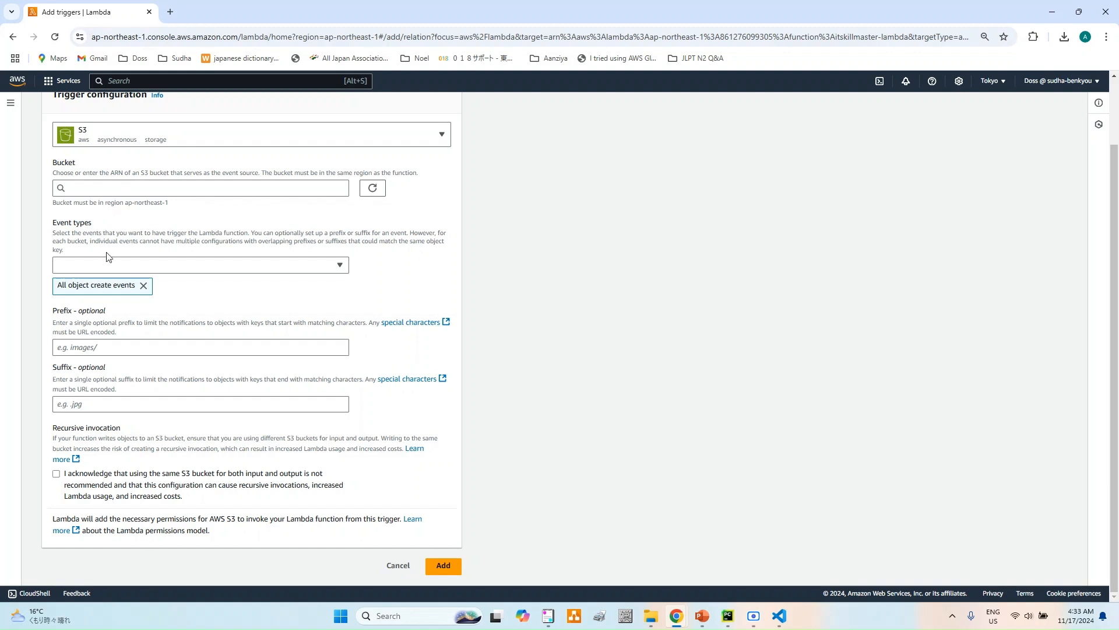
click(119, 268)
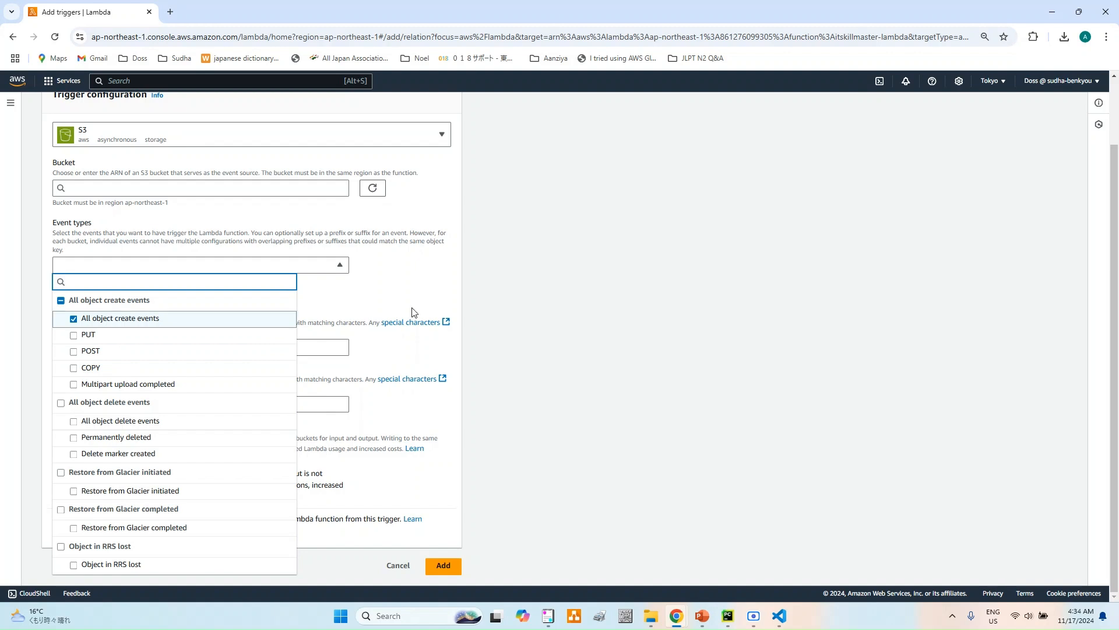
click(394, 570)
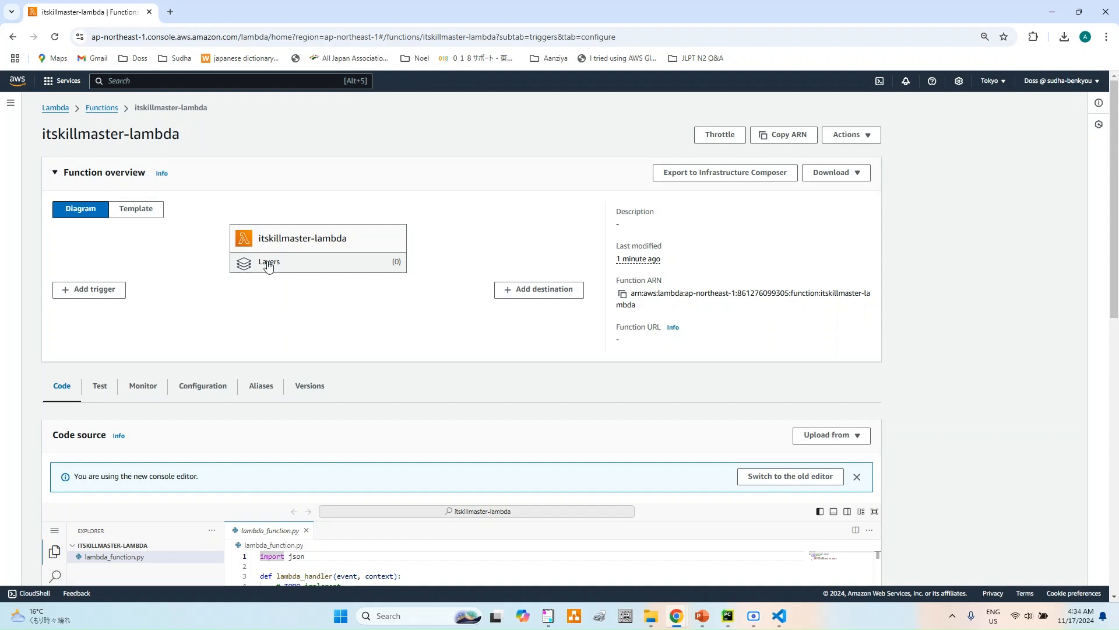
- Look at the function's Layers section and the available destination types, and leave without adding a destination
click(268, 263)
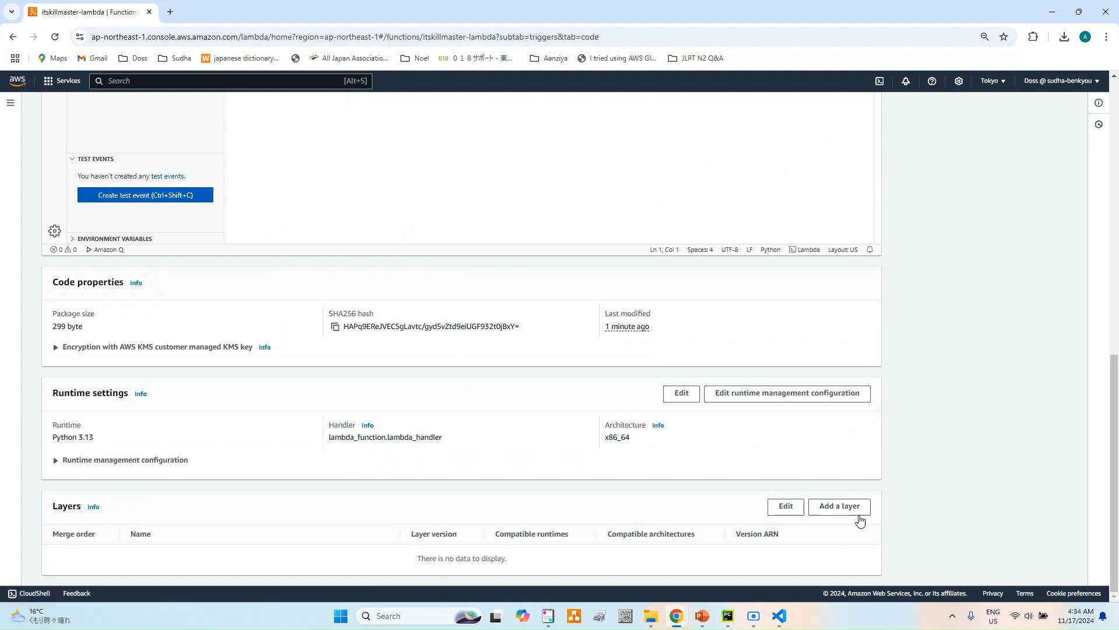
scroll(634, 403, up, 10)
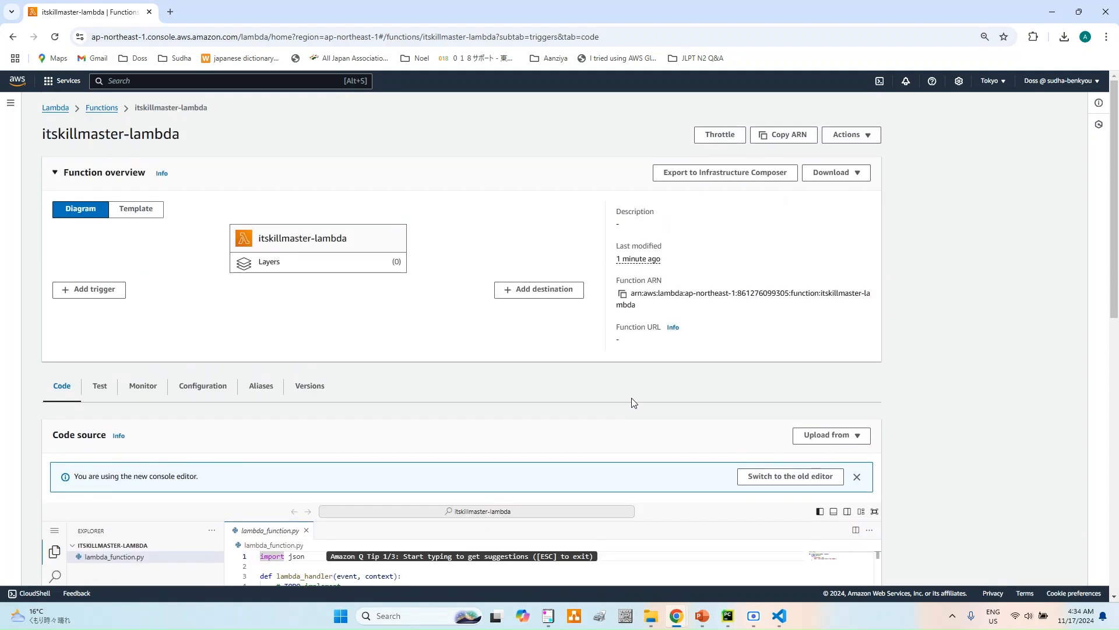
click(545, 295)
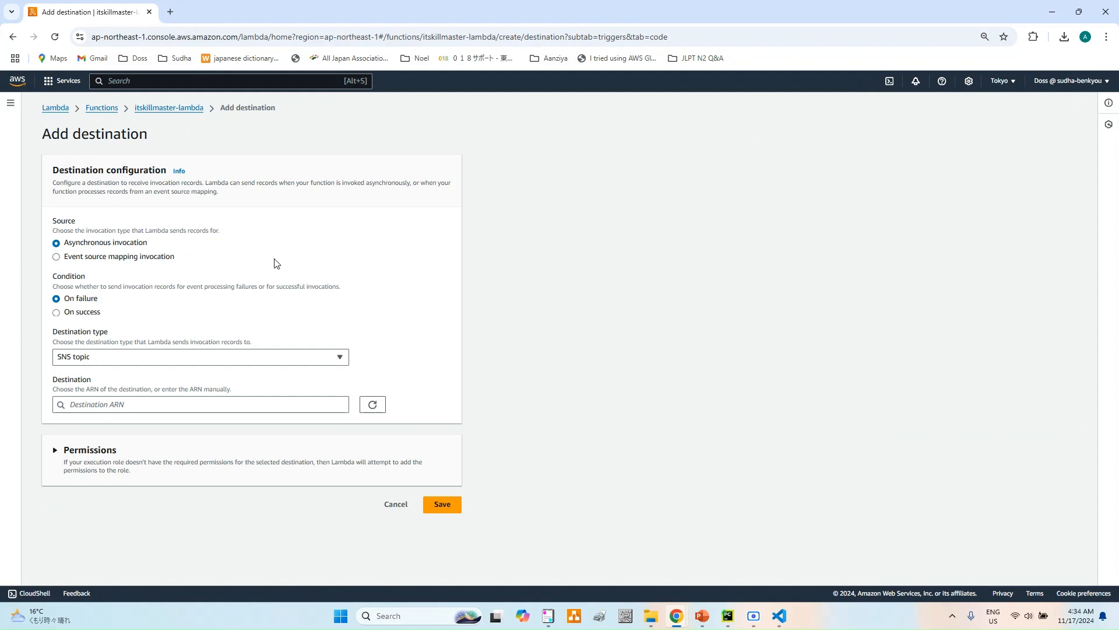
click(261, 364)
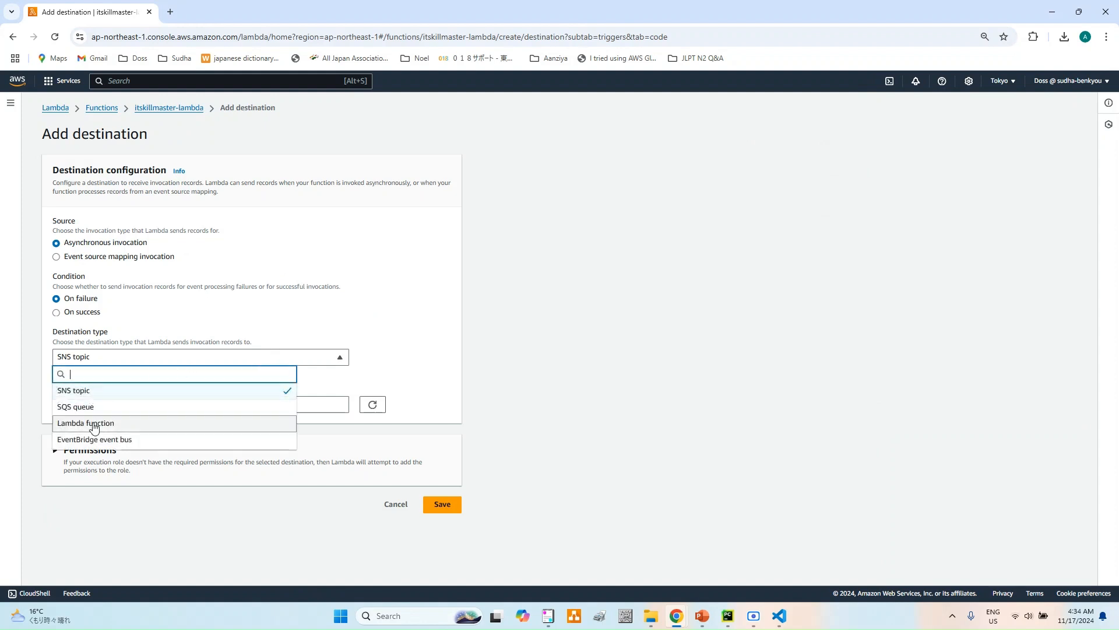
click(394, 505)
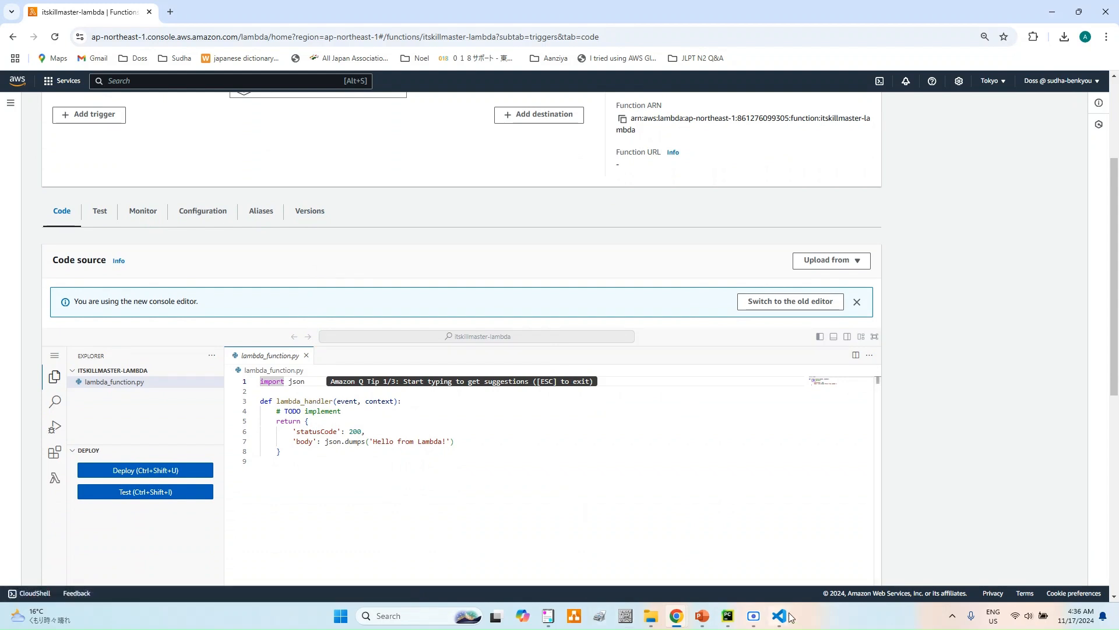
- Switch to PyCharm, copy all the code of lambda-json.py, and replace the contents of lambda_function.py in the Lambda console with it
click(727, 616)
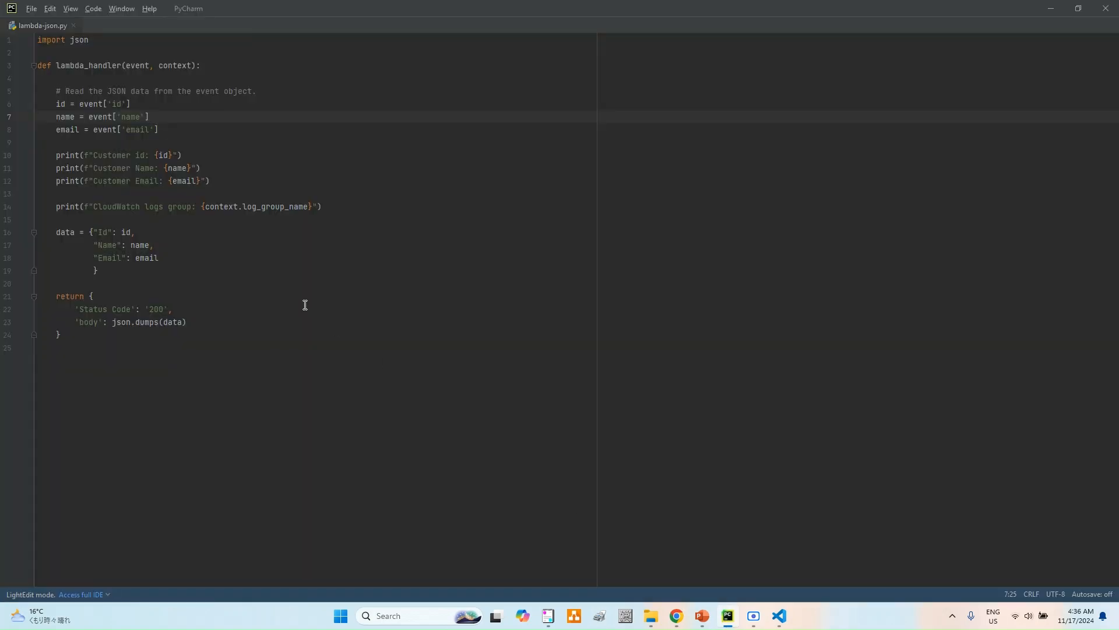
key(ctrl+a)
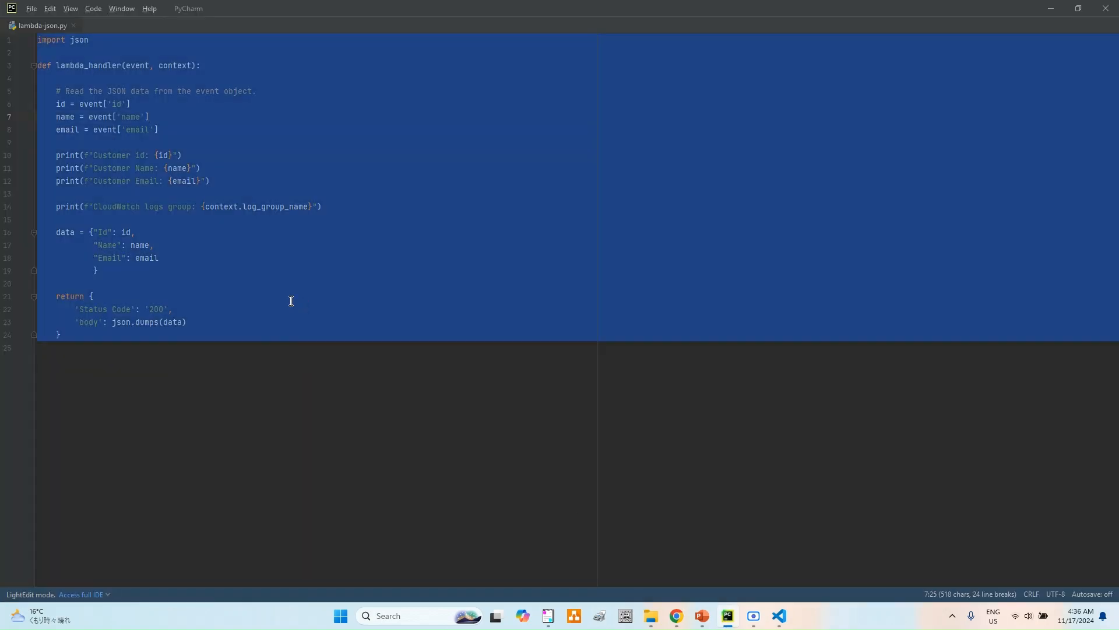
key(alt+Tab)
click(327, 501)
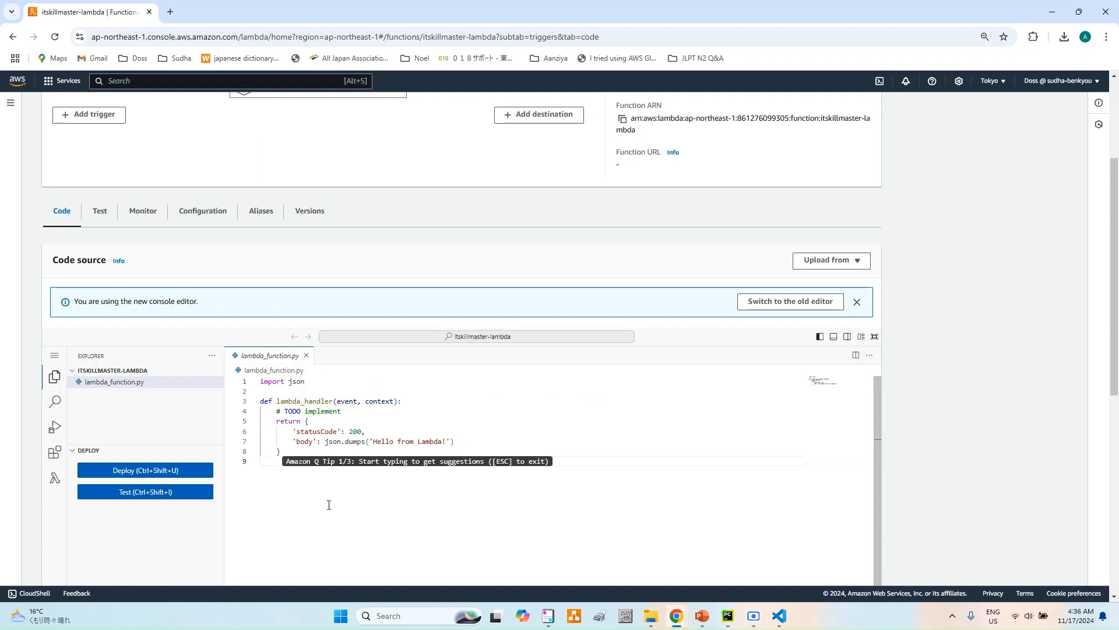
key(ctrl+a)
key(ctrl+v)
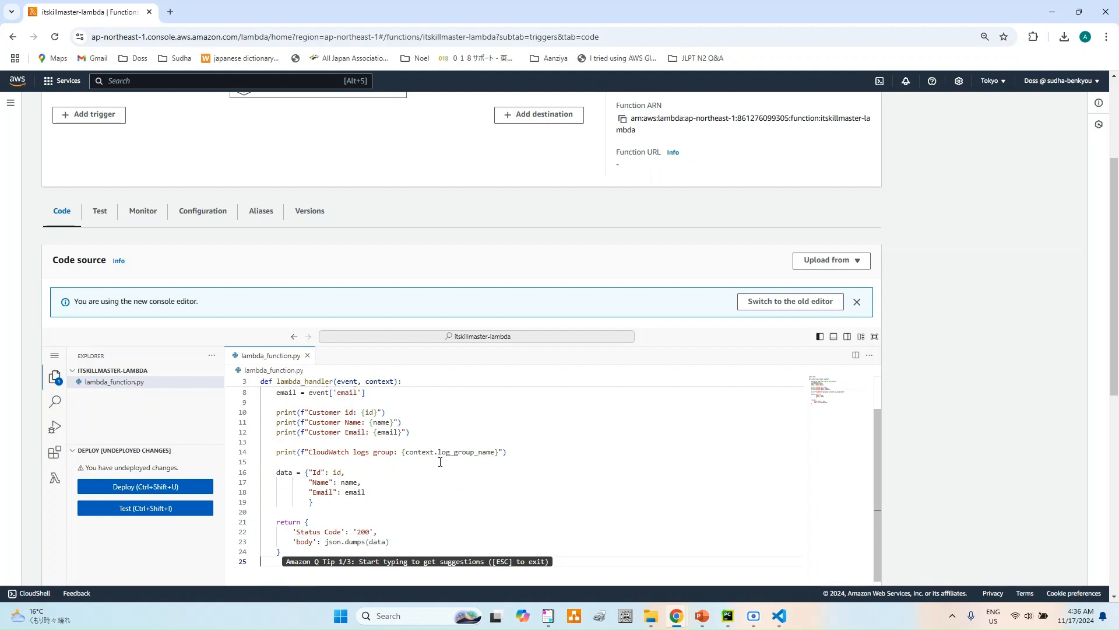
- Expand the code editor to full screen and examine the event and context parameters of lambda_handler
click(875, 336)
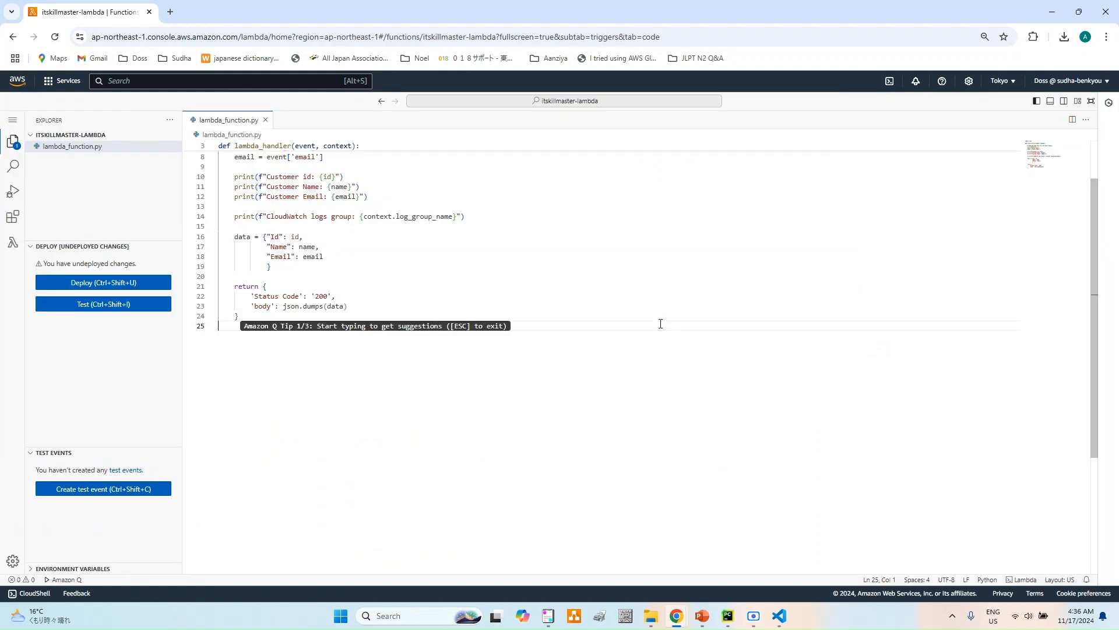
scroll(661, 324, up, 2)
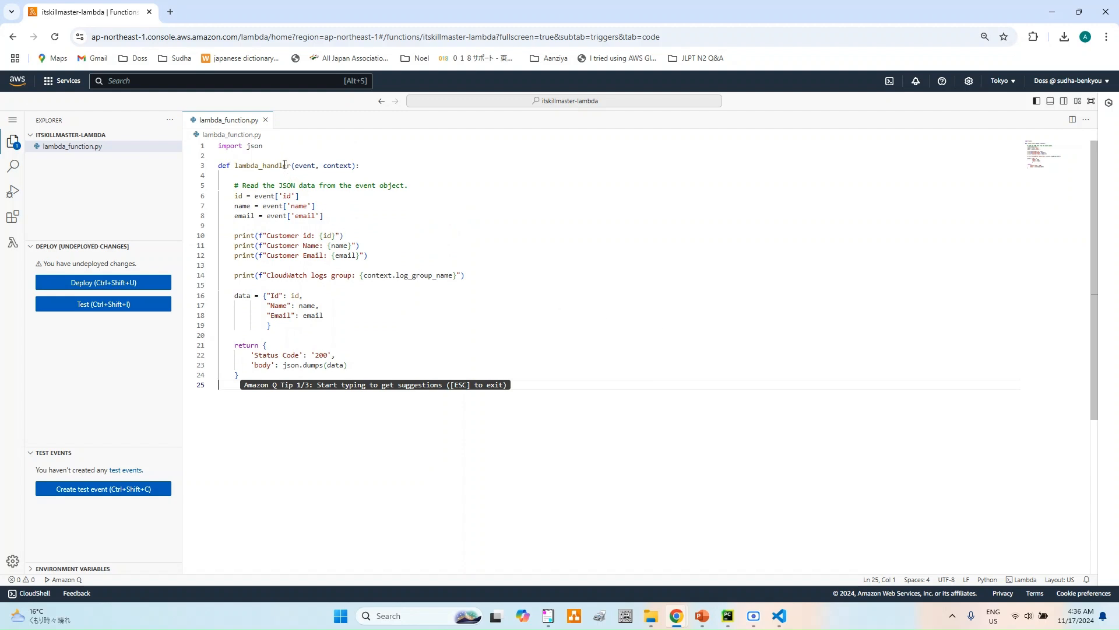
click(303, 167)
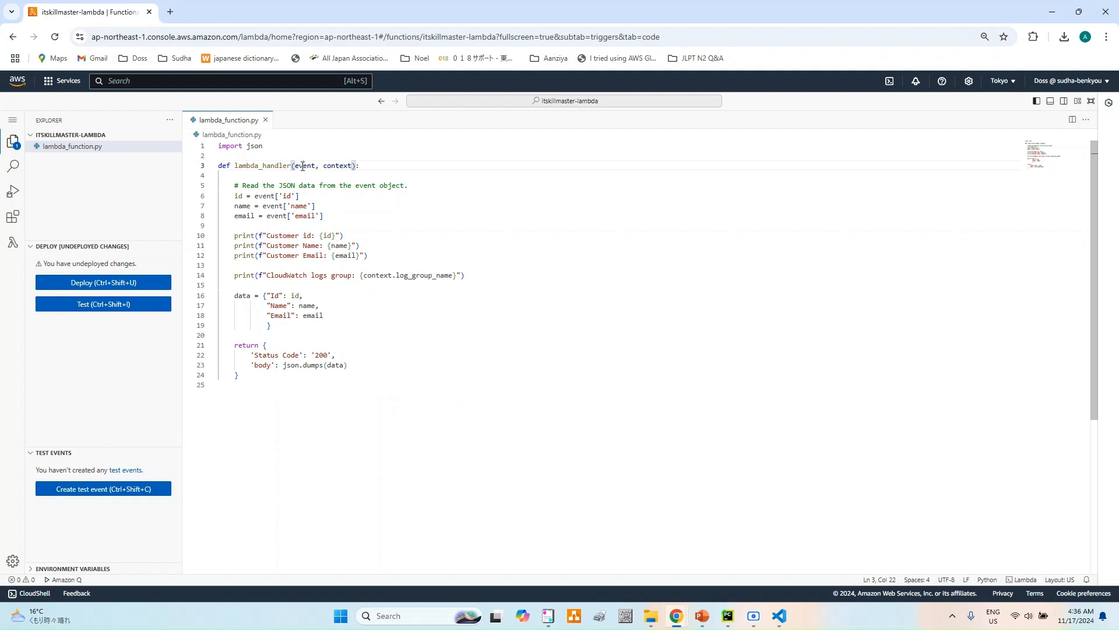
key(Right)
key(Right)
key(Right)
key(Right)
key(Right)
key(Right)
key(Right)
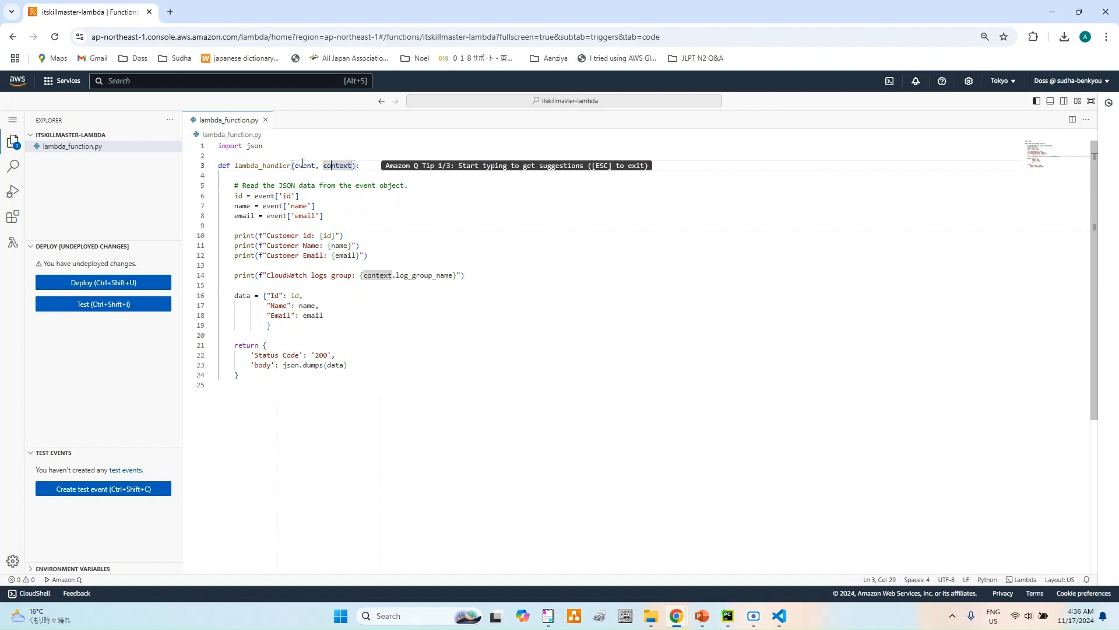
double_click(303, 164)
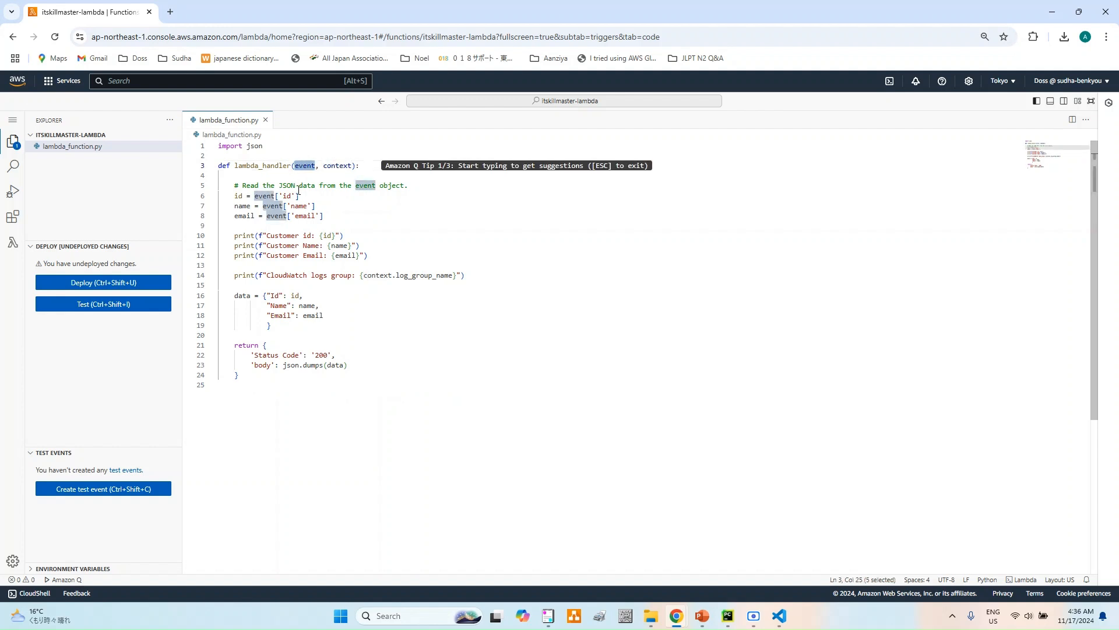
- Review the lines reading id, name and email from the event, deploy the code changes, and leave the full-screen editor
drag(340, 215, 221, 199)
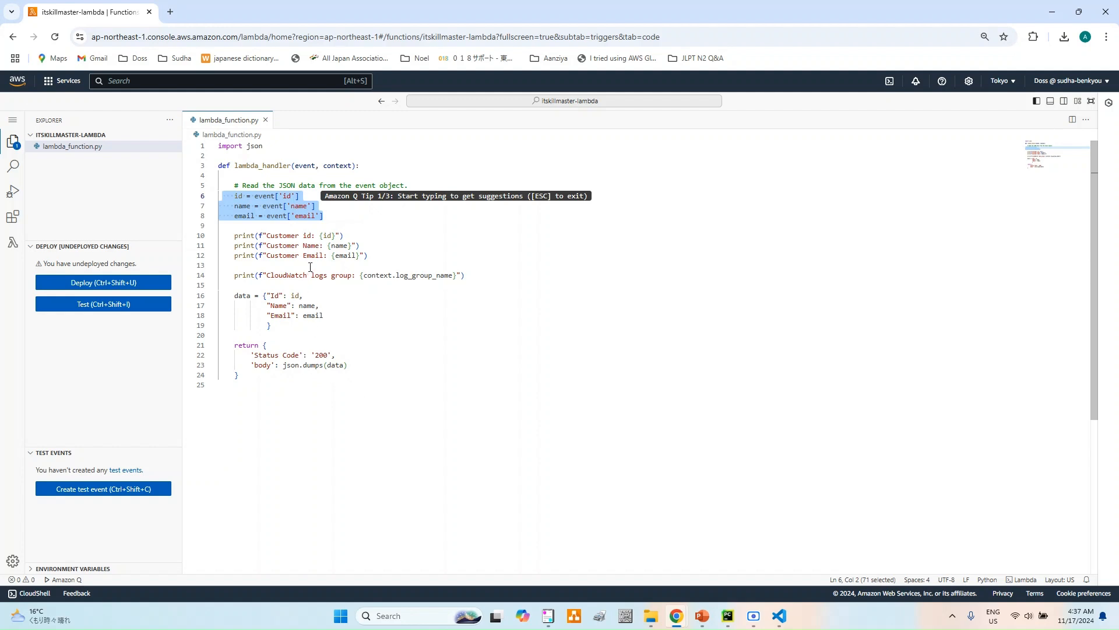
click(384, 234)
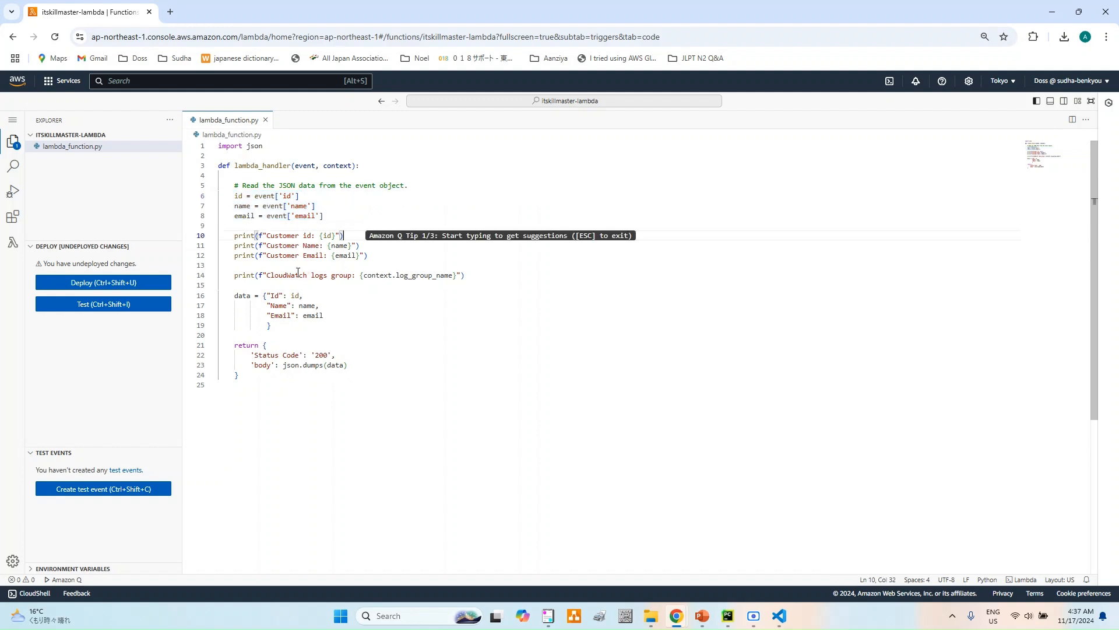
click(113, 285)
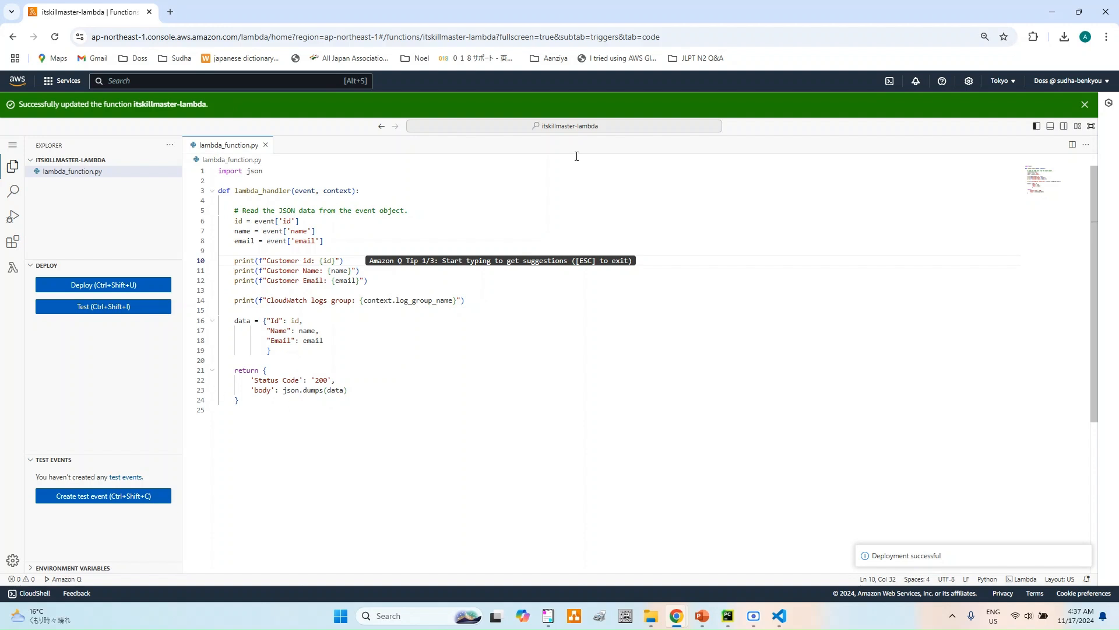
click(1091, 127)
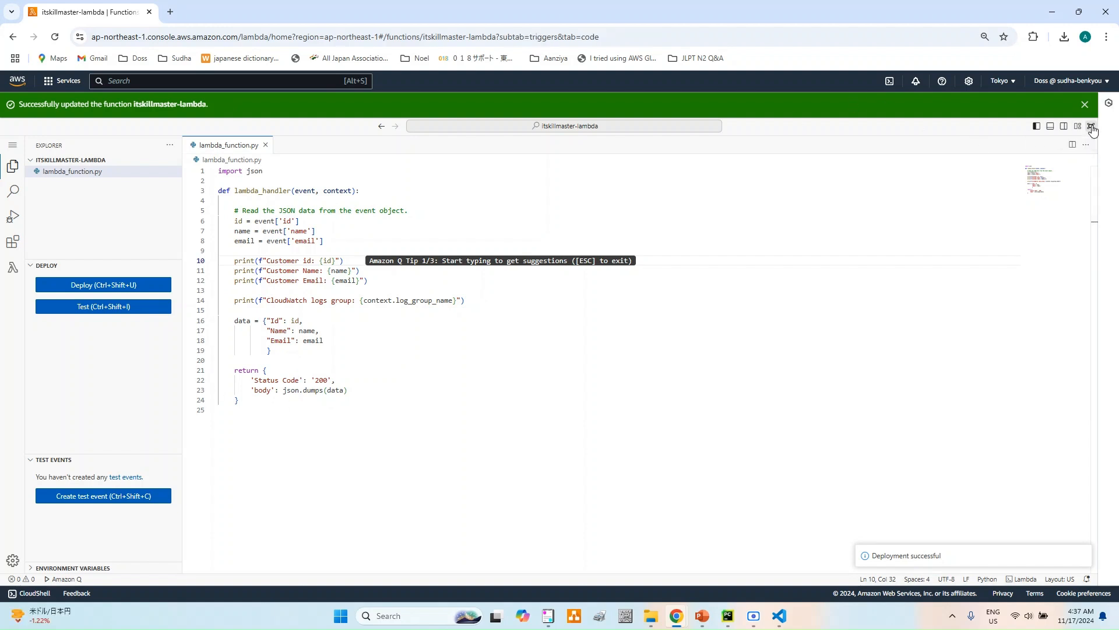
- Start a new private test event for the function and name it testevent1
scroll(127, 411, down, 2)
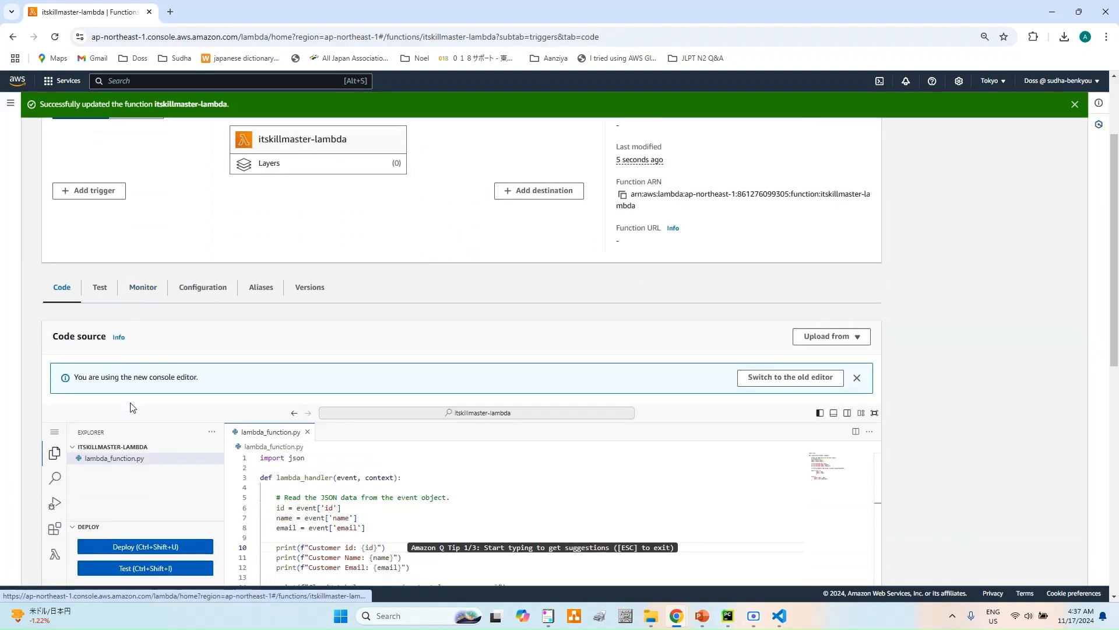
scroll(165, 490, down, 2)
scroll(157, 484, down, 3)
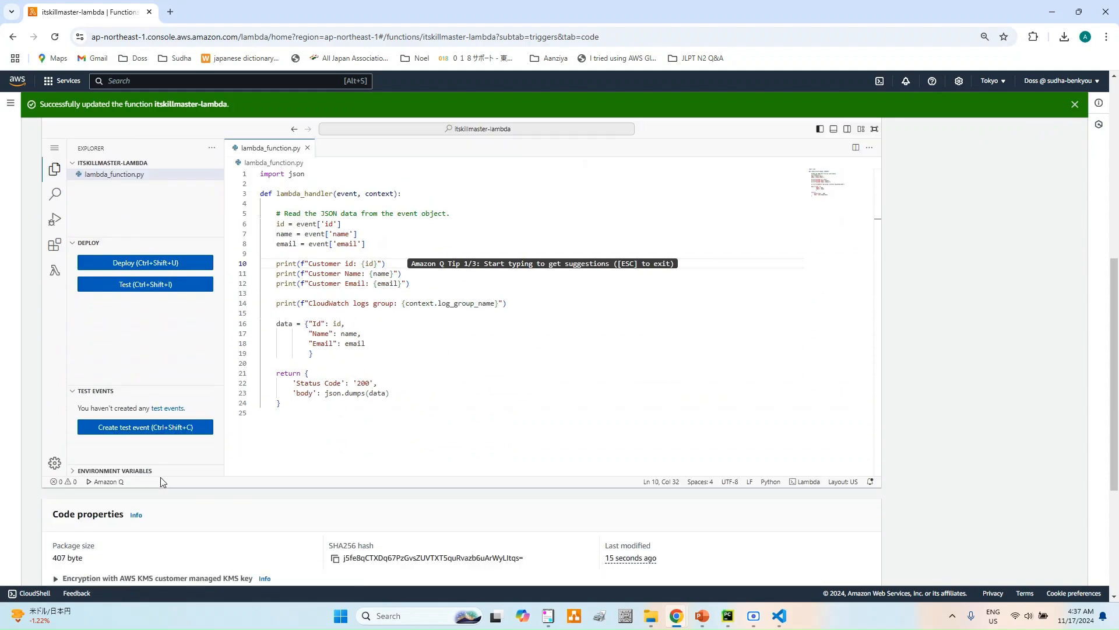
click(146, 428)
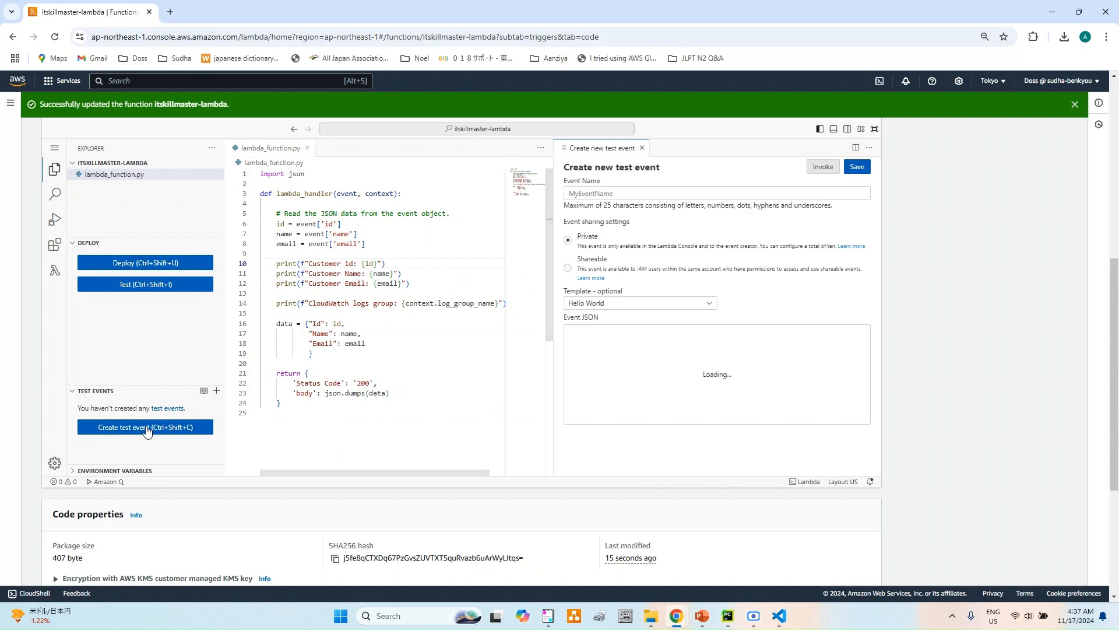
click(633, 193)
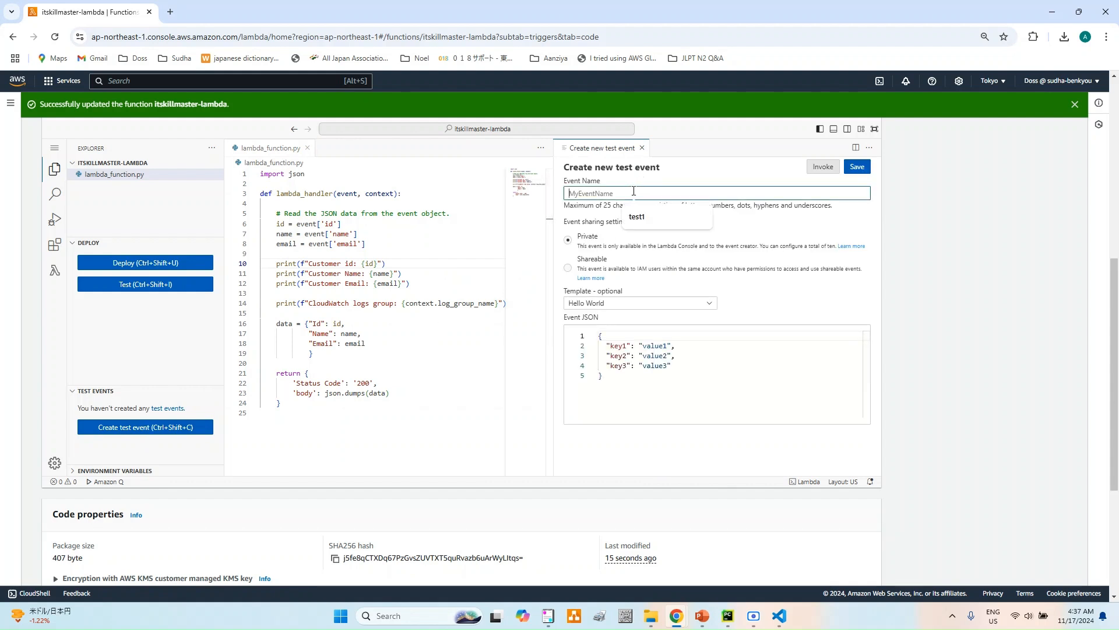
text(testev)
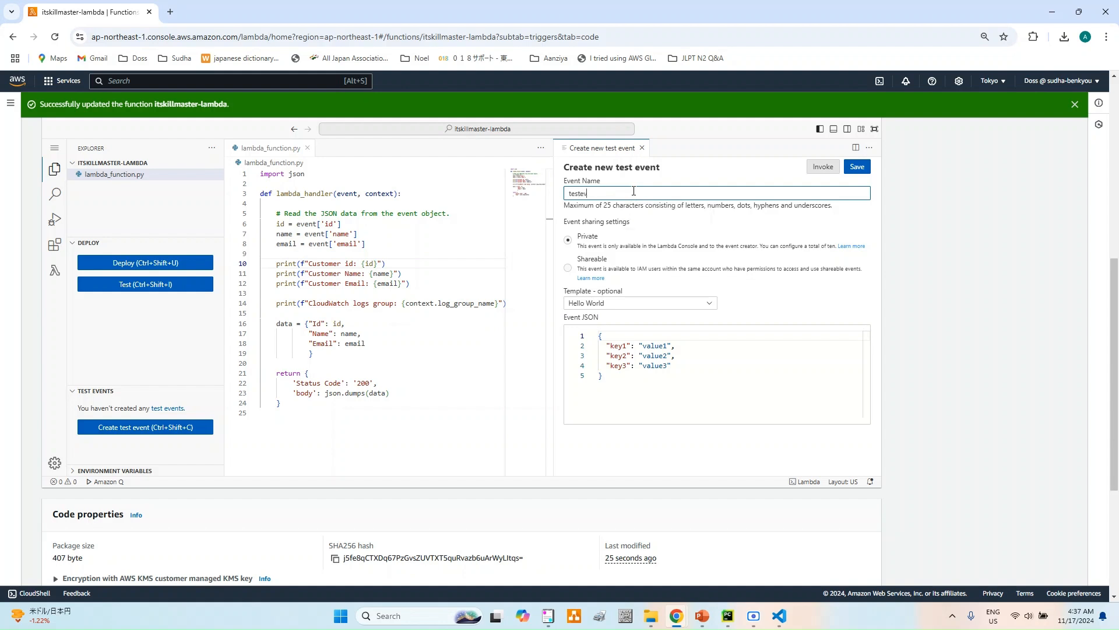
text(ent1)
- Switch to VS Code, copy all of lambda-test.json, and replace the test event's default JSON in the Lambda console with it
drag(615, 380, 561, 339)
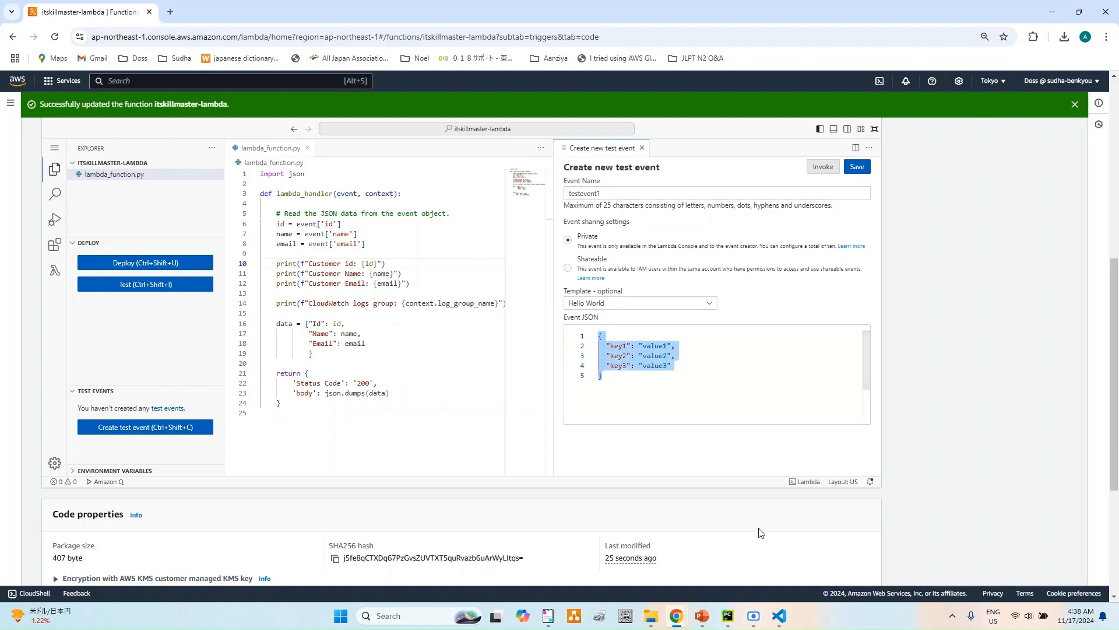
click(781, 618)
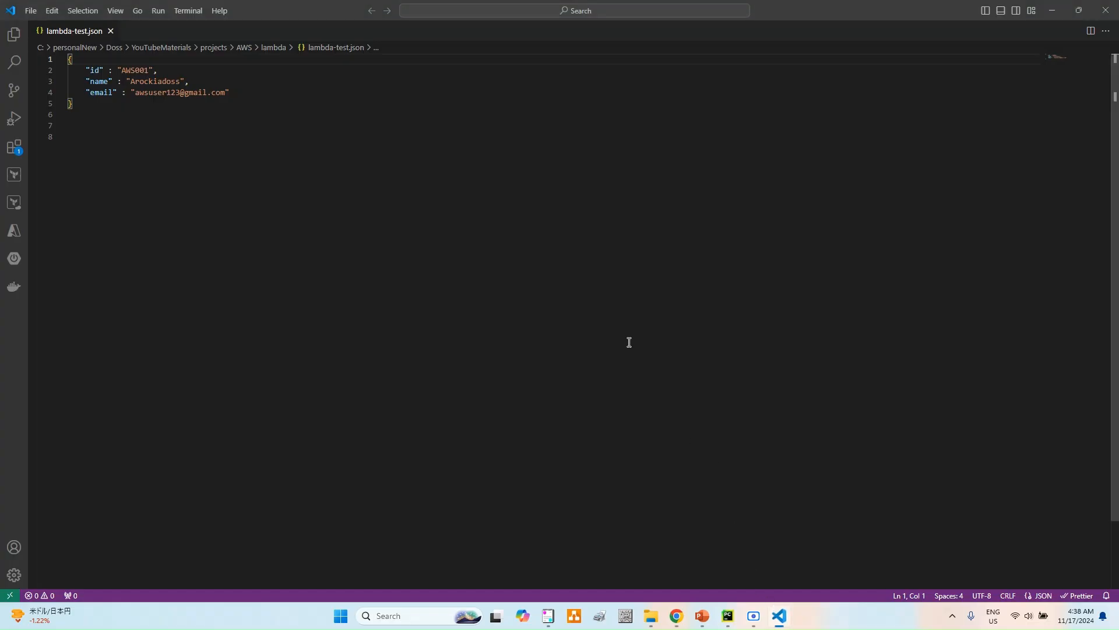
key(ctrl+a)
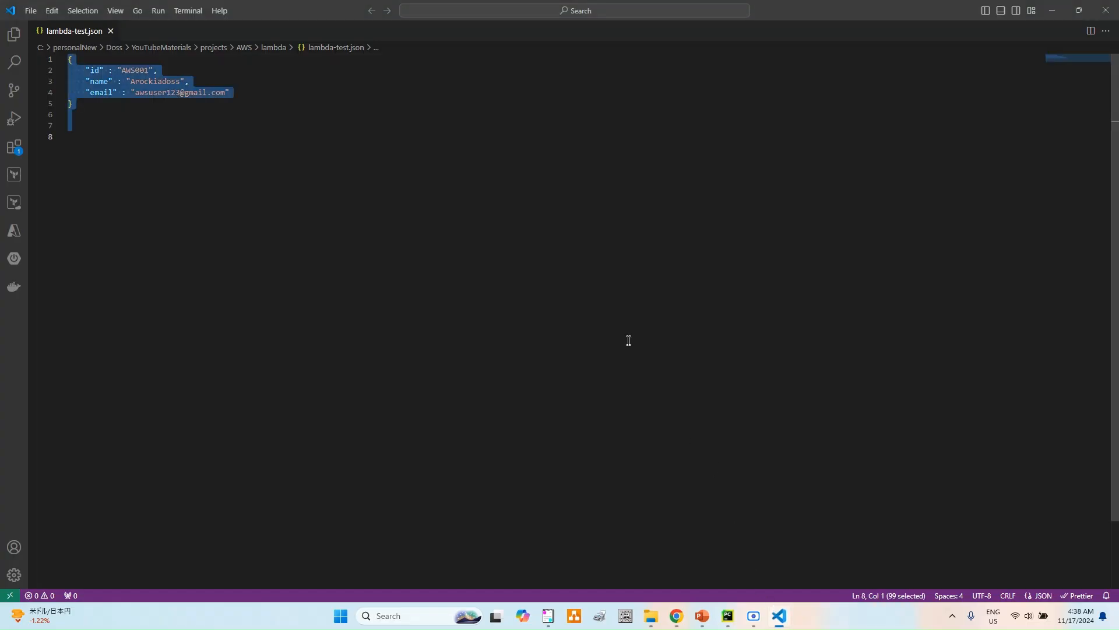
key(ctrl+c)
key(alt+Tab)
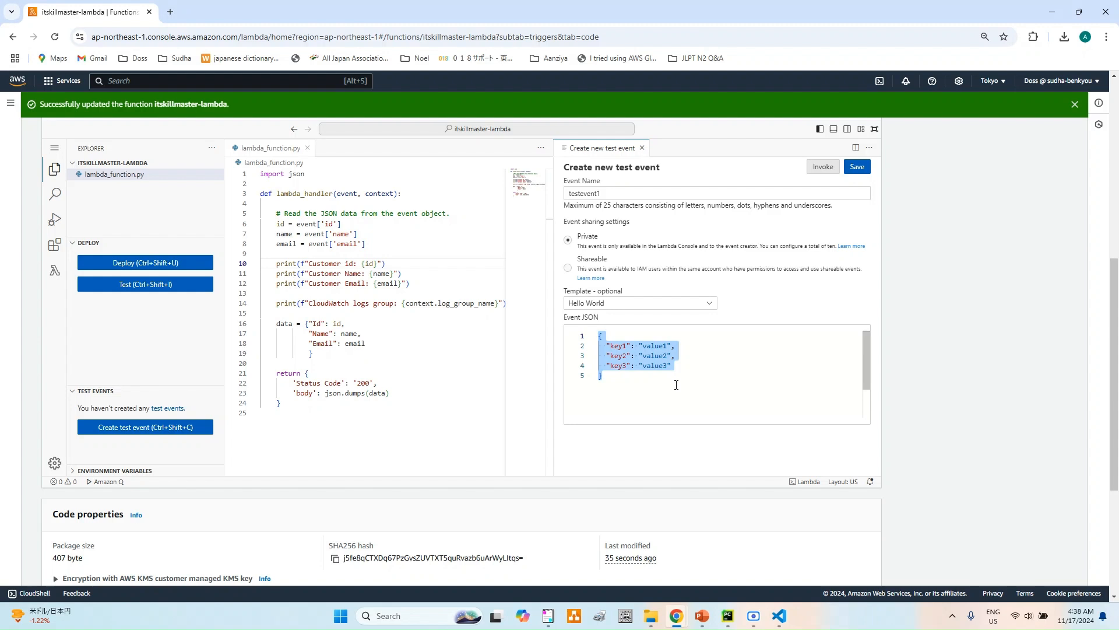
key(ctrl+v)
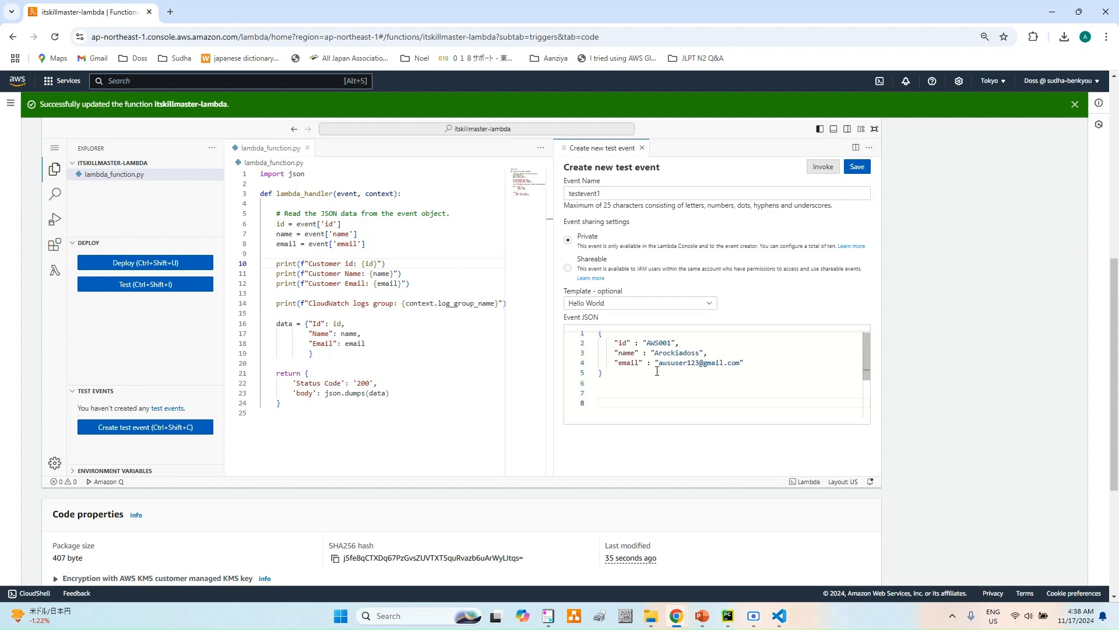
- Remove the blank lines after the closing brace in the event JSON and save the test event
click(615, 381)
key(Delete)
key(Delete)
click(616, 376)
key(Delete)
click(857, 167)
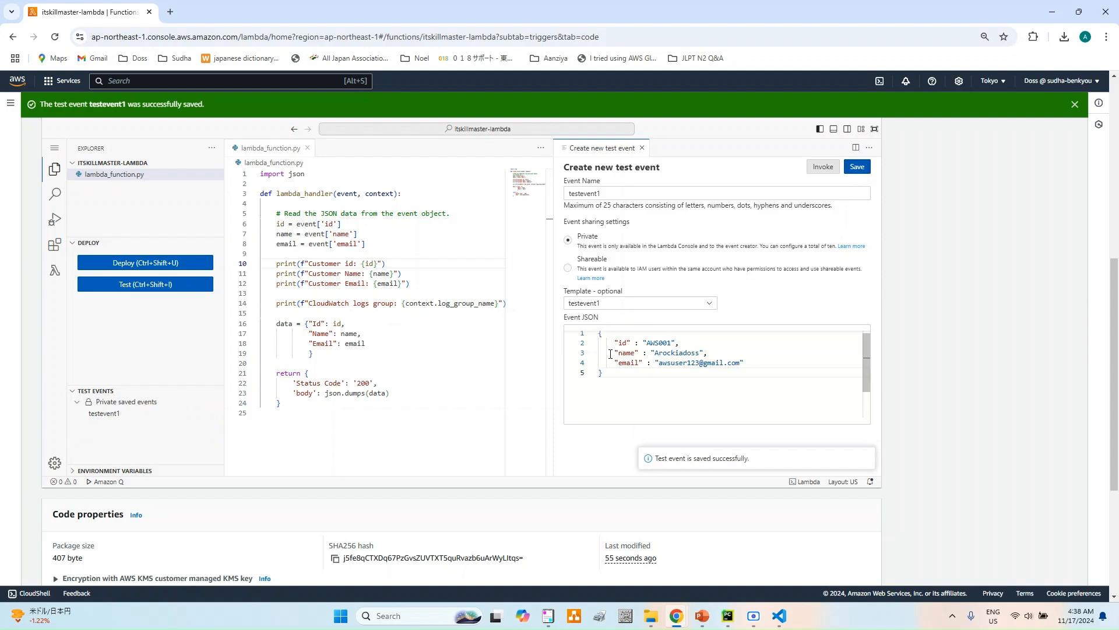
- Run a test of the Lambda function using the saved event testevent1
scroll(724, 302, up, 2)
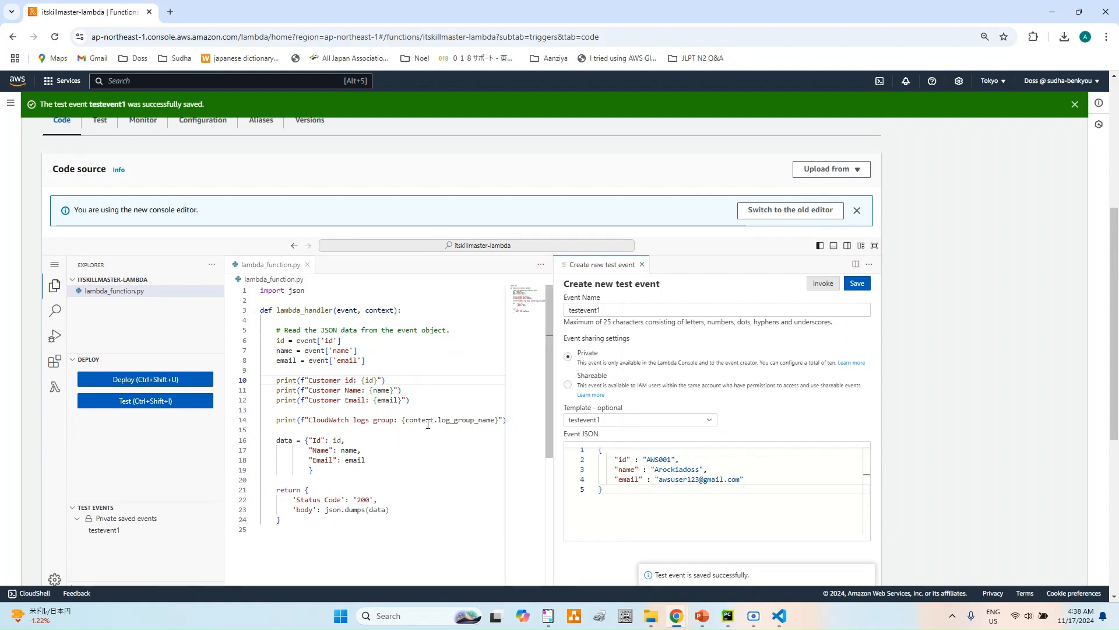
click(139, 406)
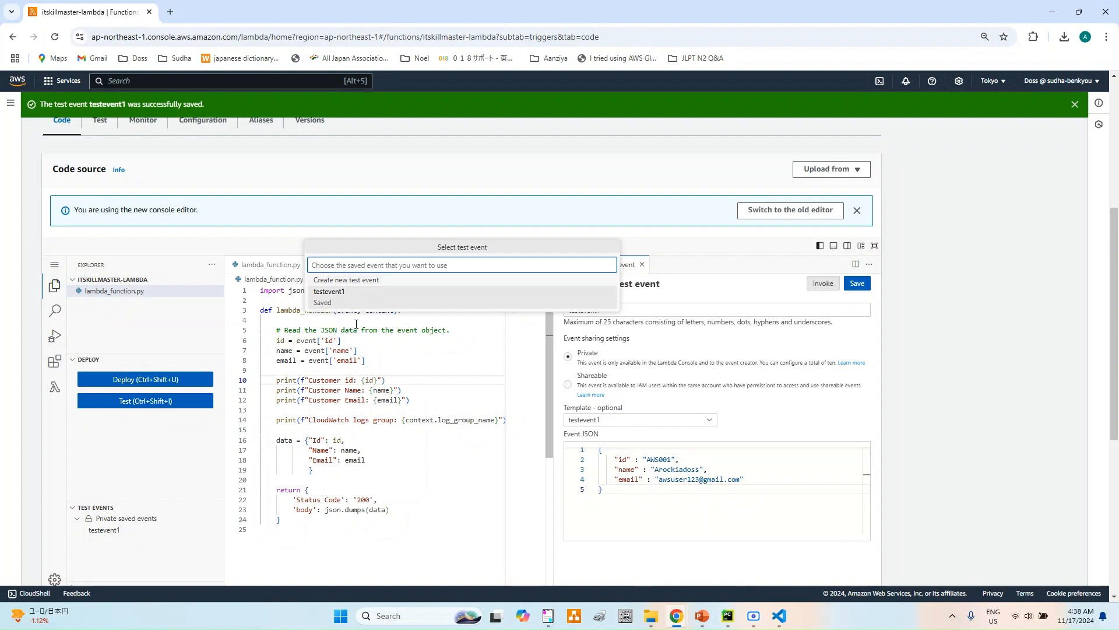
click(334, 296)
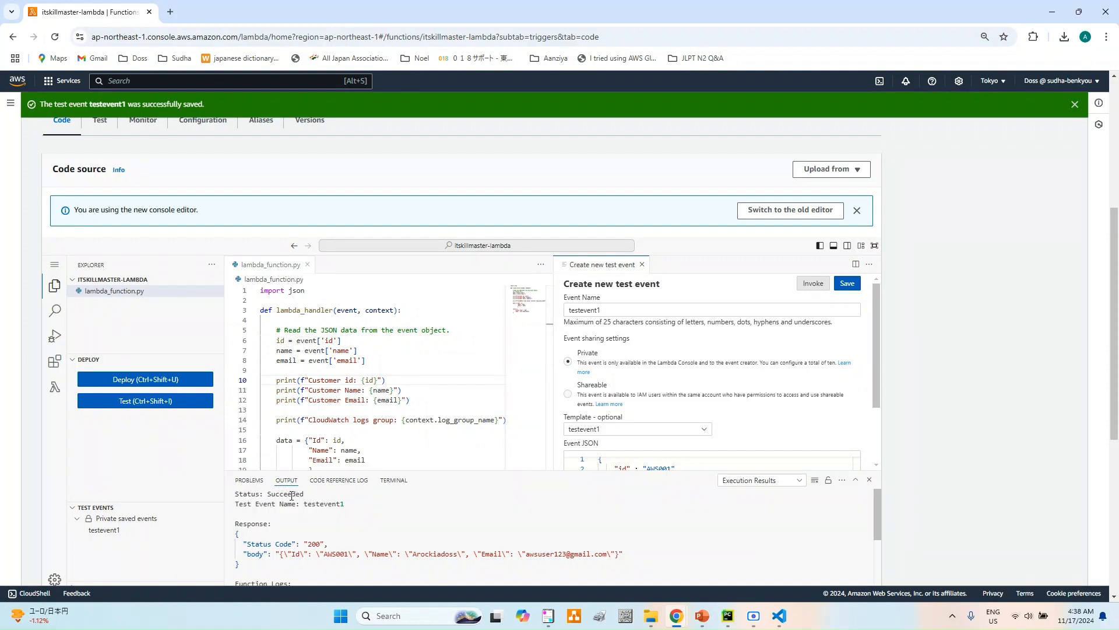
- Expand the editor to full screen and compare the execution results and CloudWatch log group line with the event JSON and code
scroll(338, 504, down, 2)
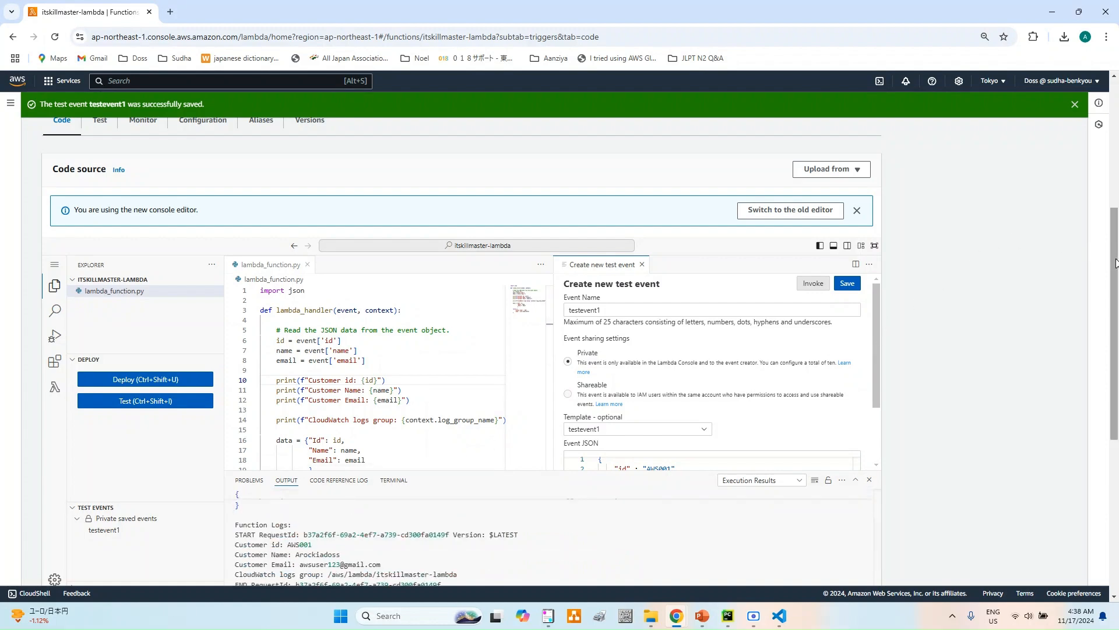
click(874, 246)
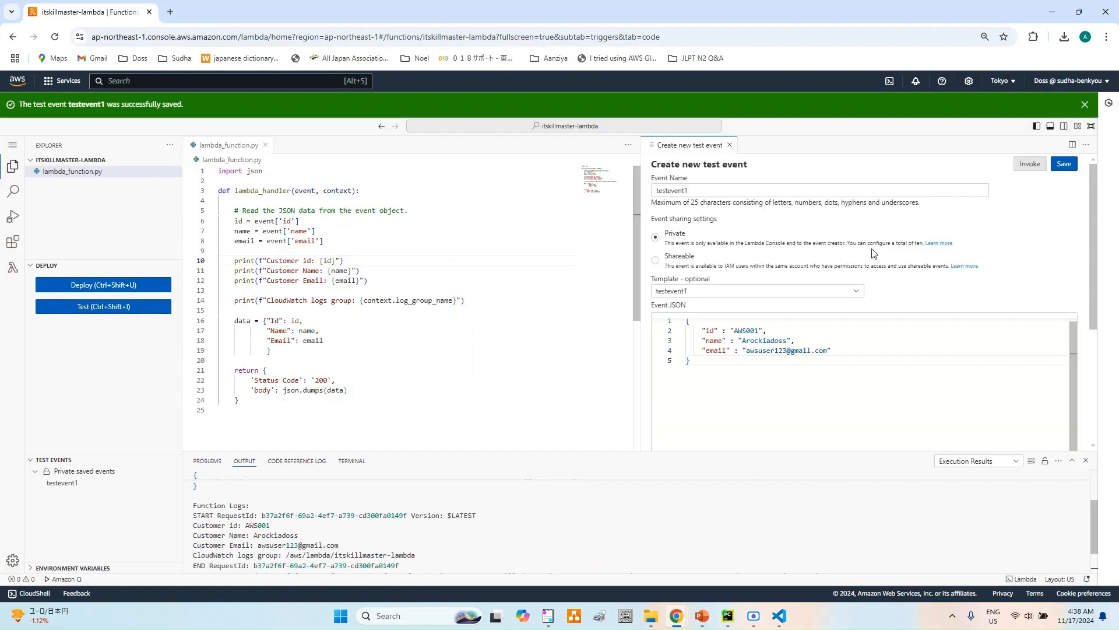
scroll(445, 425, down, 2)
scroll(821, 507, down, 1)
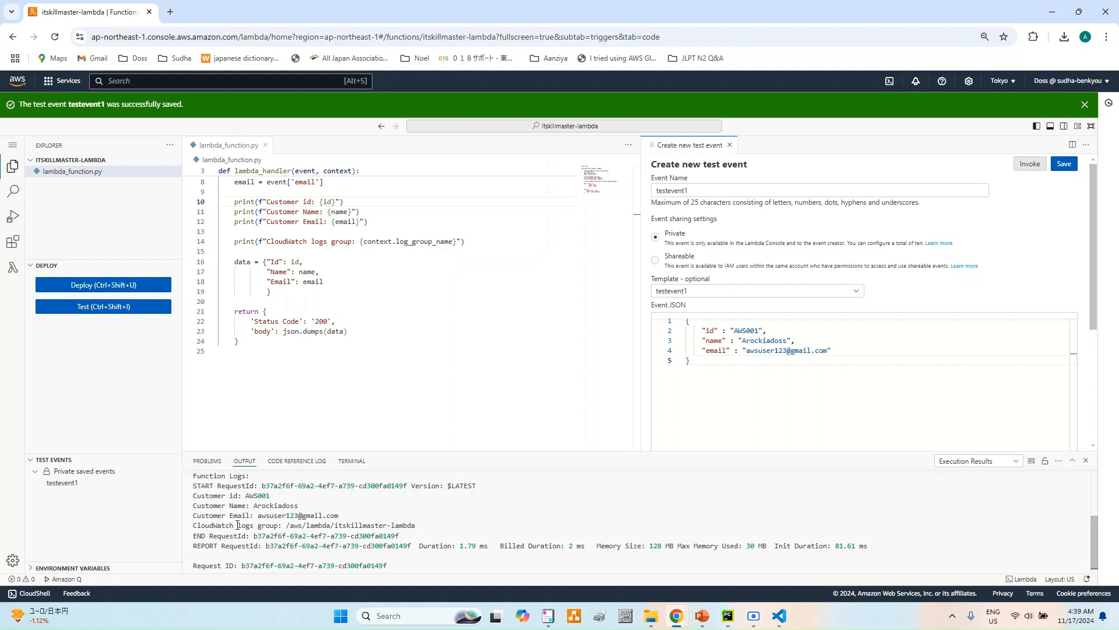
drag(432, 527, 290, 525)
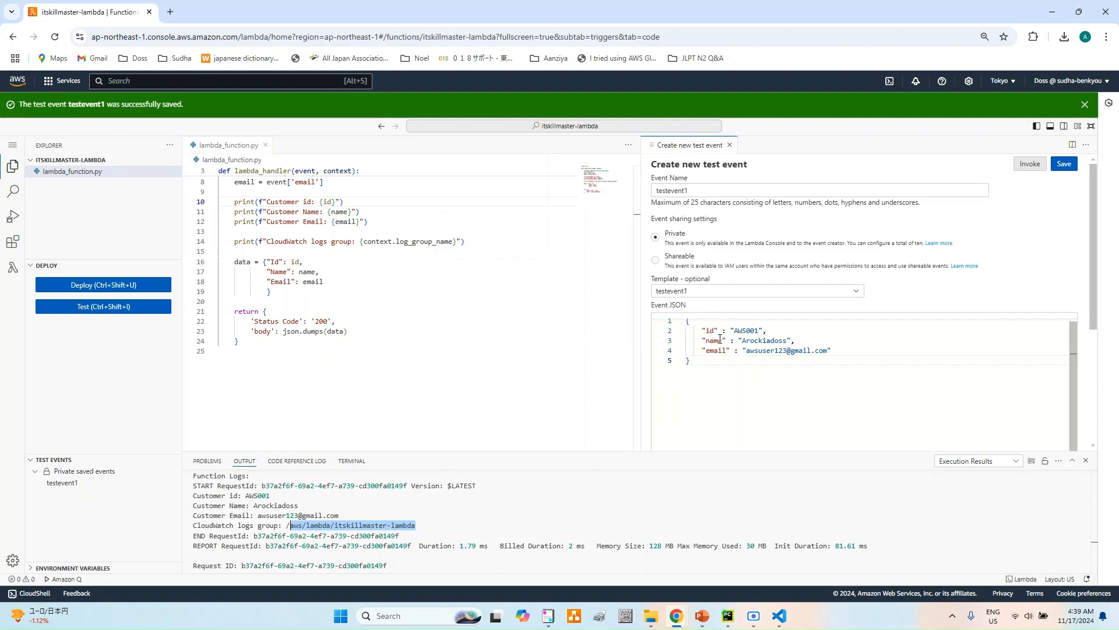
drag(859, 350, 685, 317)
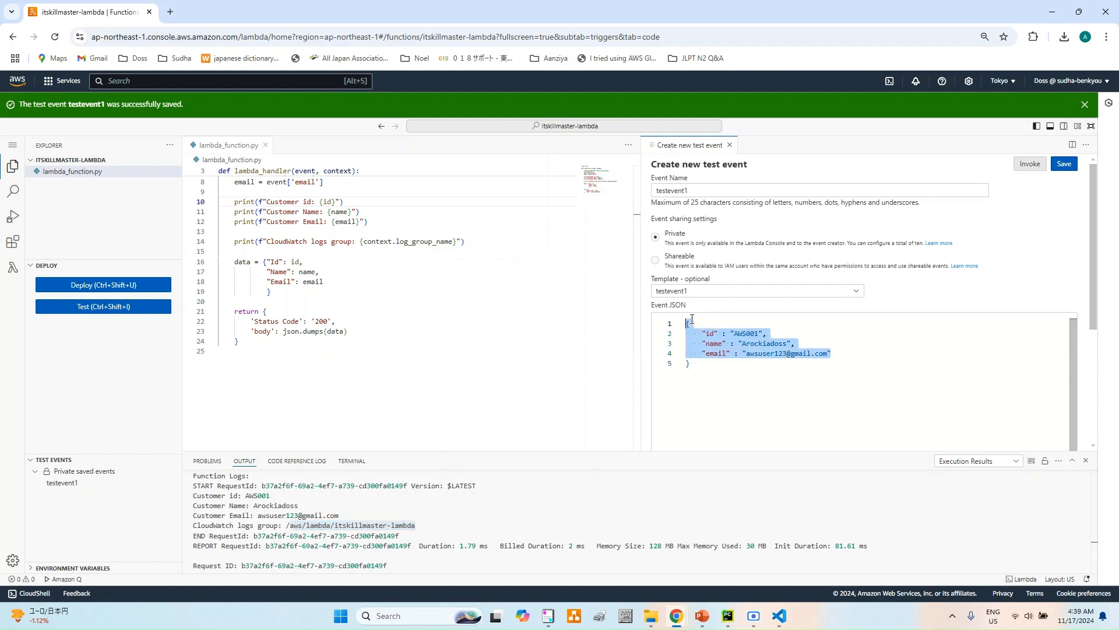
scroll(332, 265, up, 2)
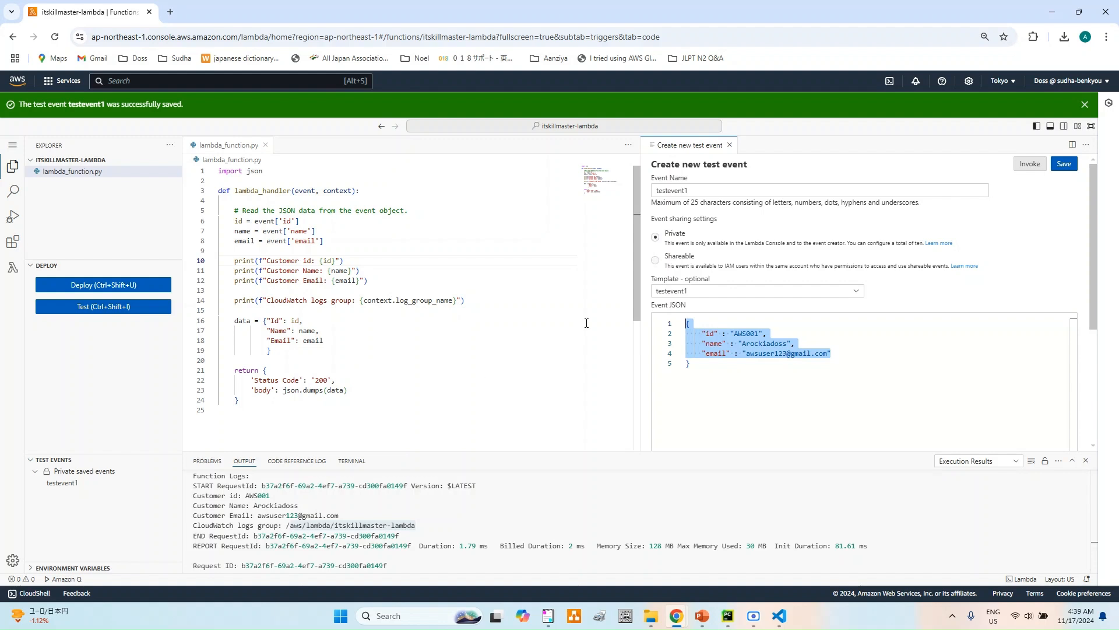
- Leave full screen, open the function's CloudWatch logs from its monitoring view, and examine the events in its log stream
click(1091, 126)
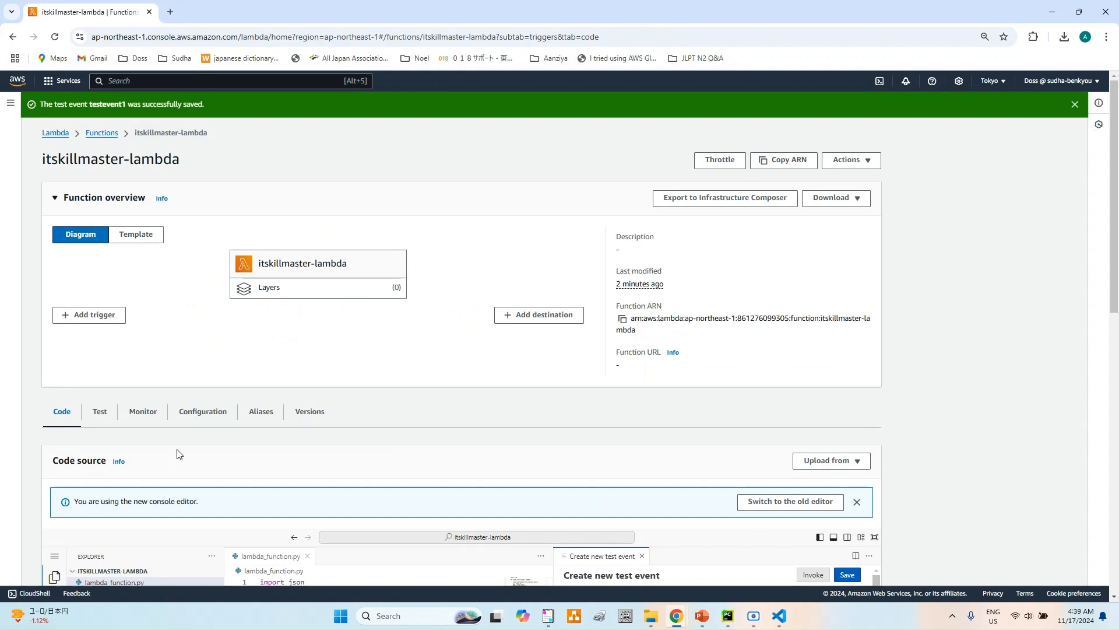
click(139, 414)
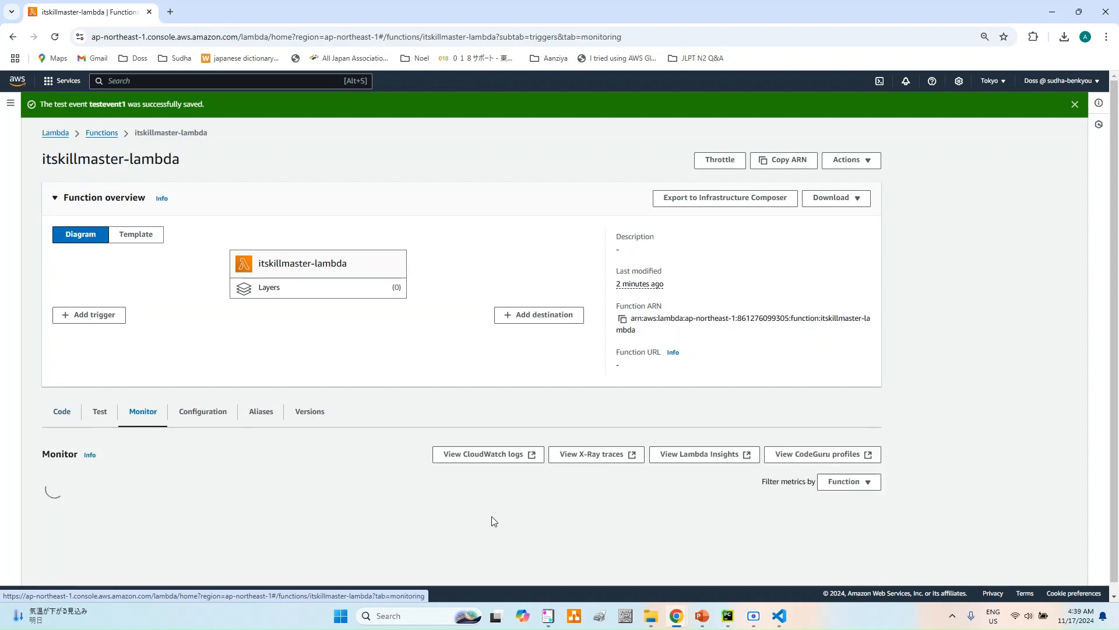
click(493, 458)
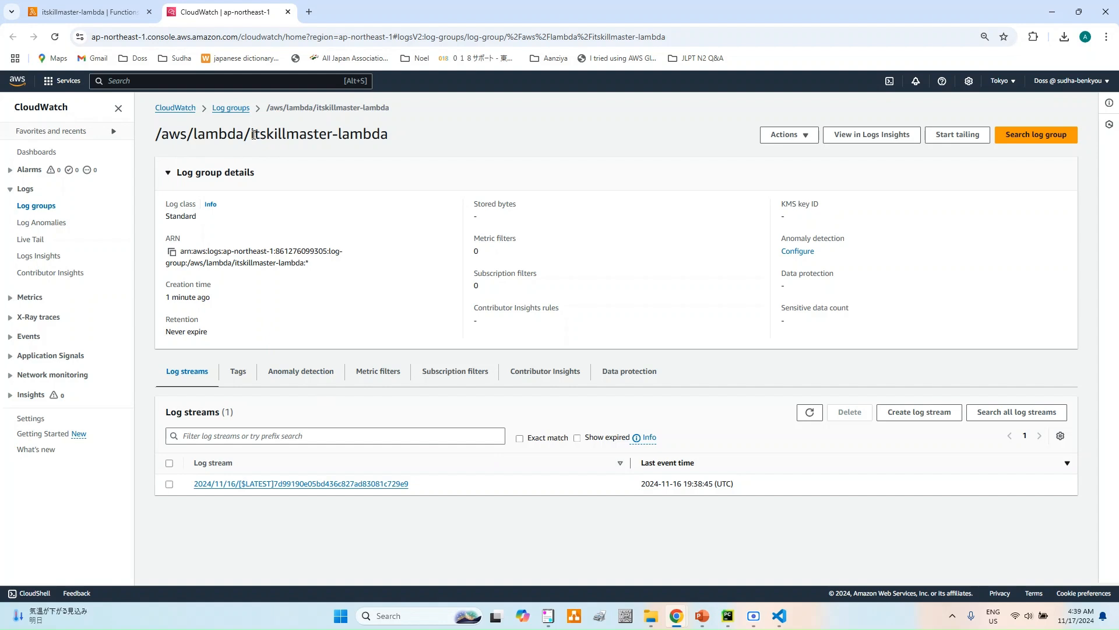
drag(254, 135, 389, 133)
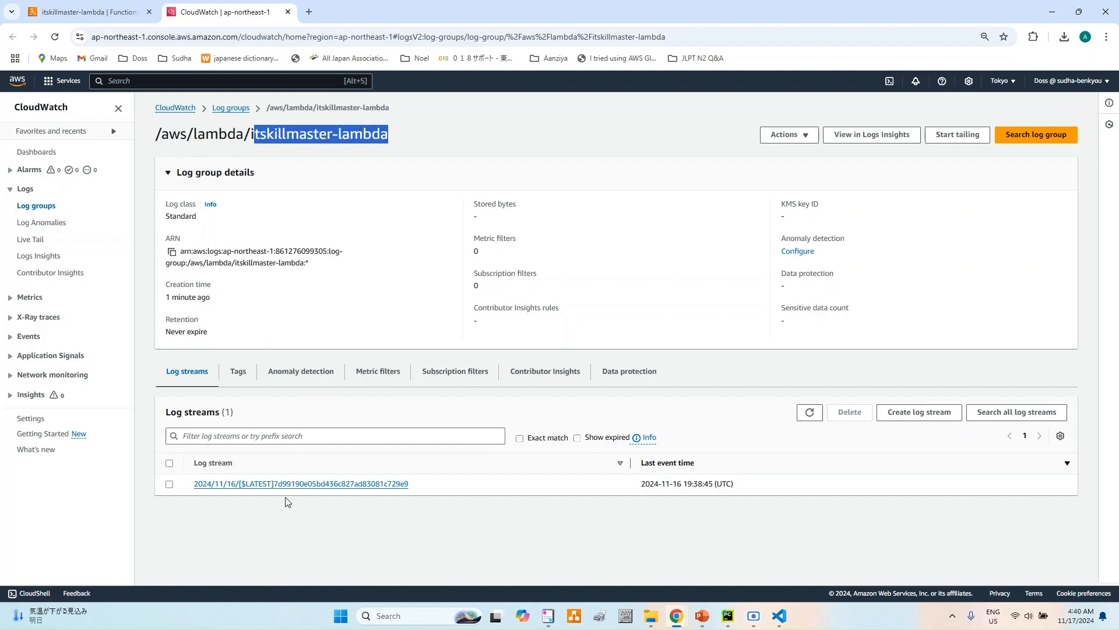
click(257, 485)
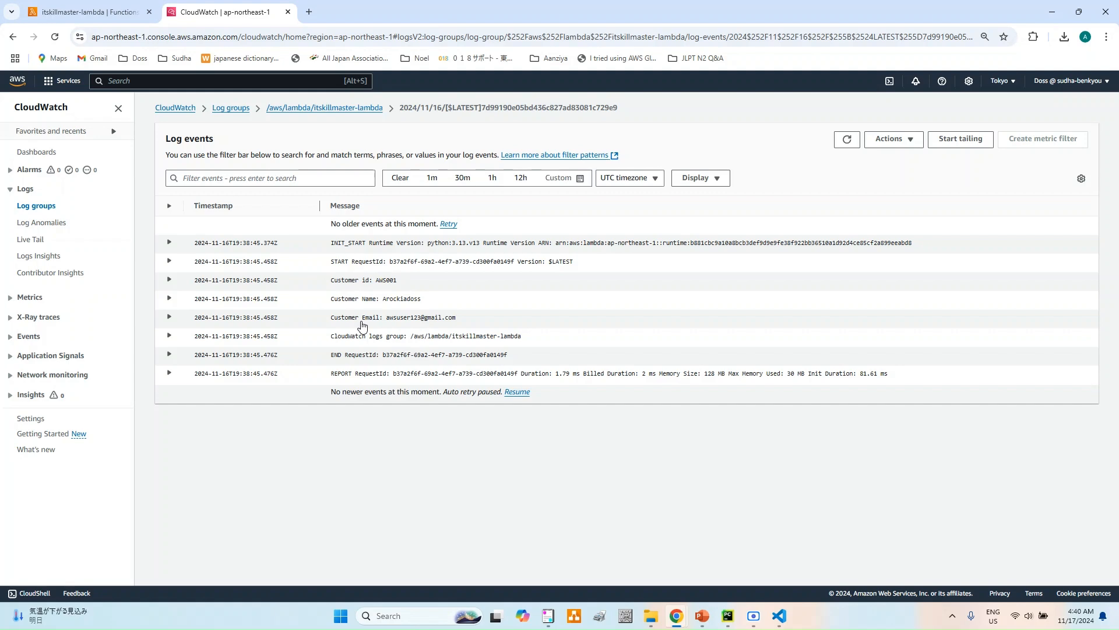
- Return to the Lambda function's permissions configuration, open its execution role in IAM, and inspect the attached AWSLambdaBasicExecutionRole policy
click(108, 11)
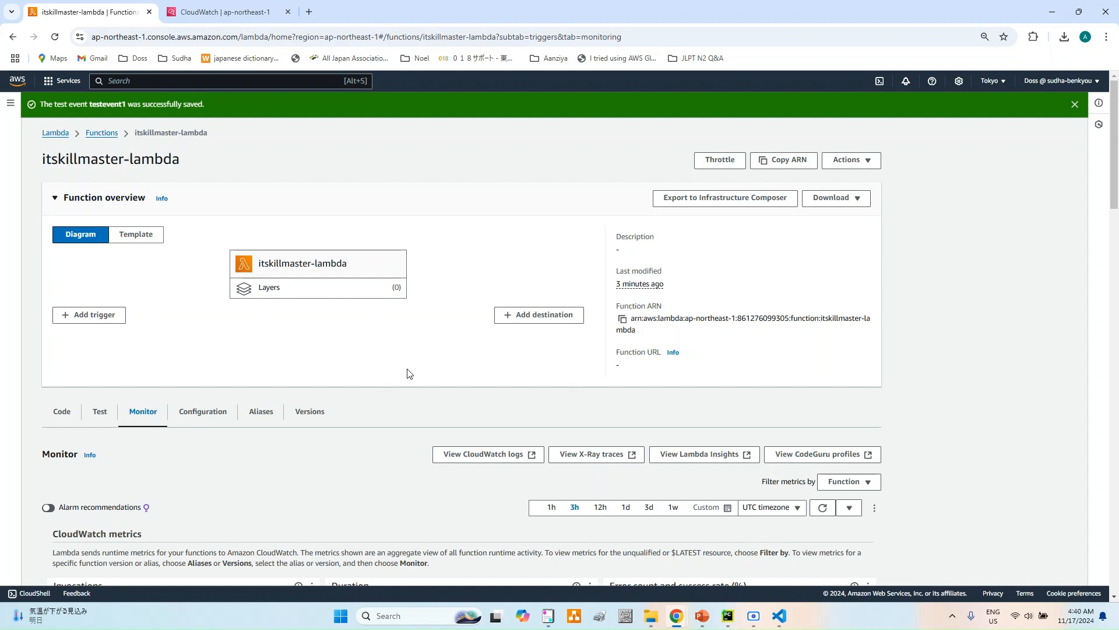
scroll(409, 373, down, 1)
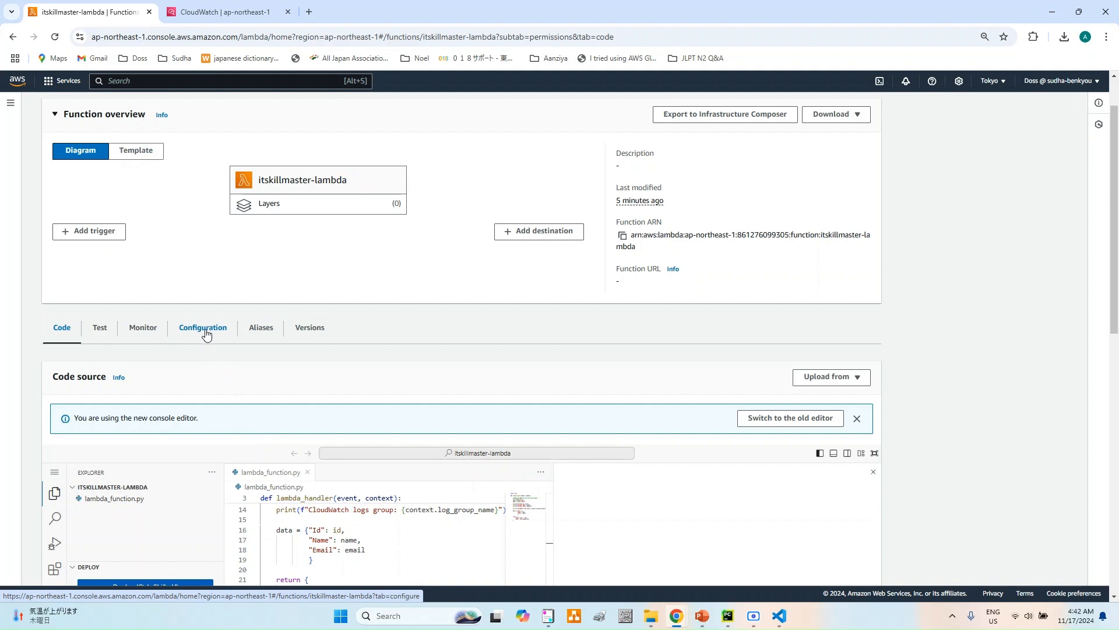
click(205, 334)
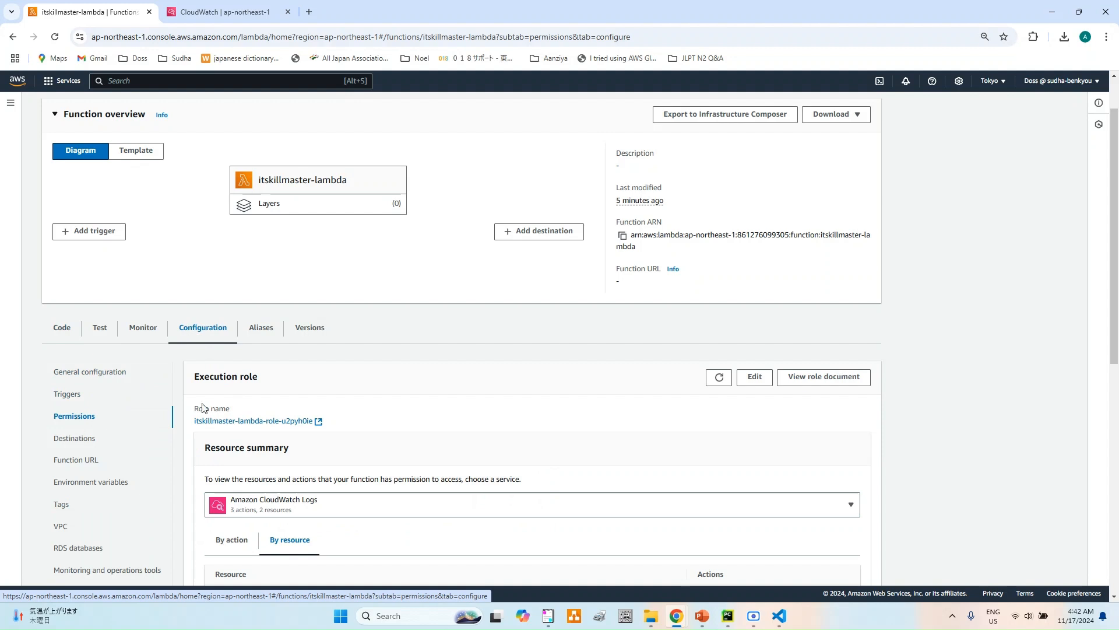
scroll(271, 416, down, 1)
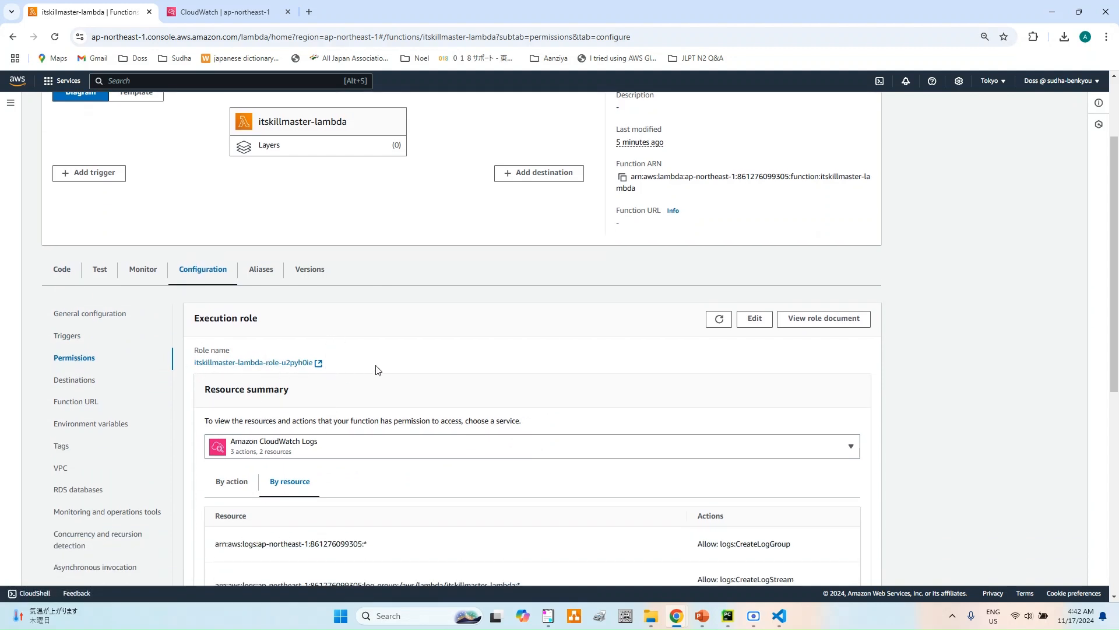
click(296, 368)
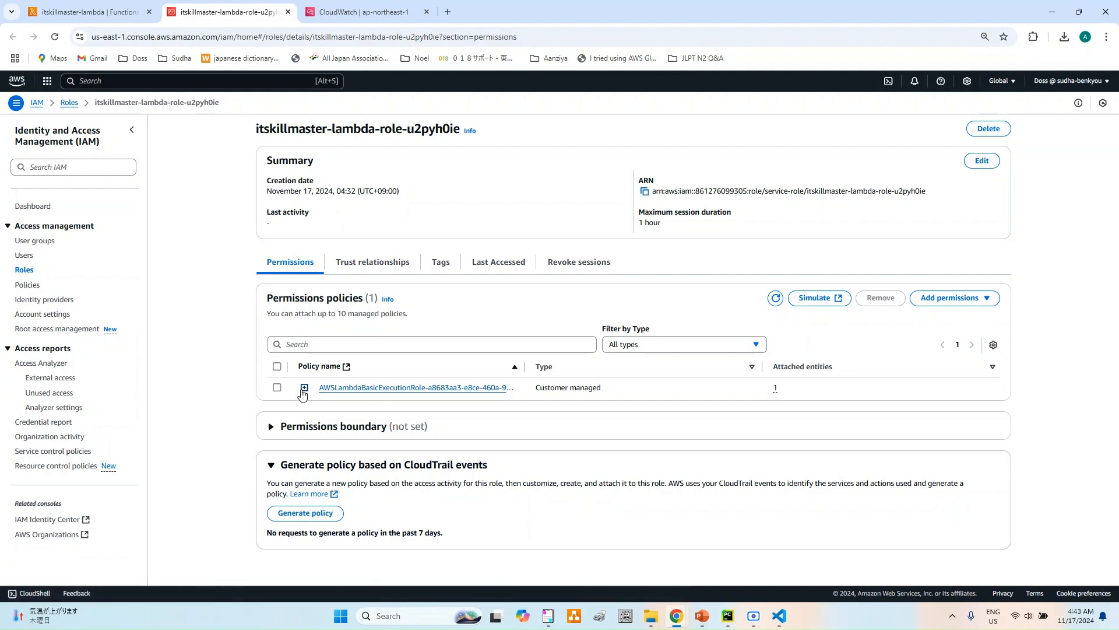
click(369, 388)
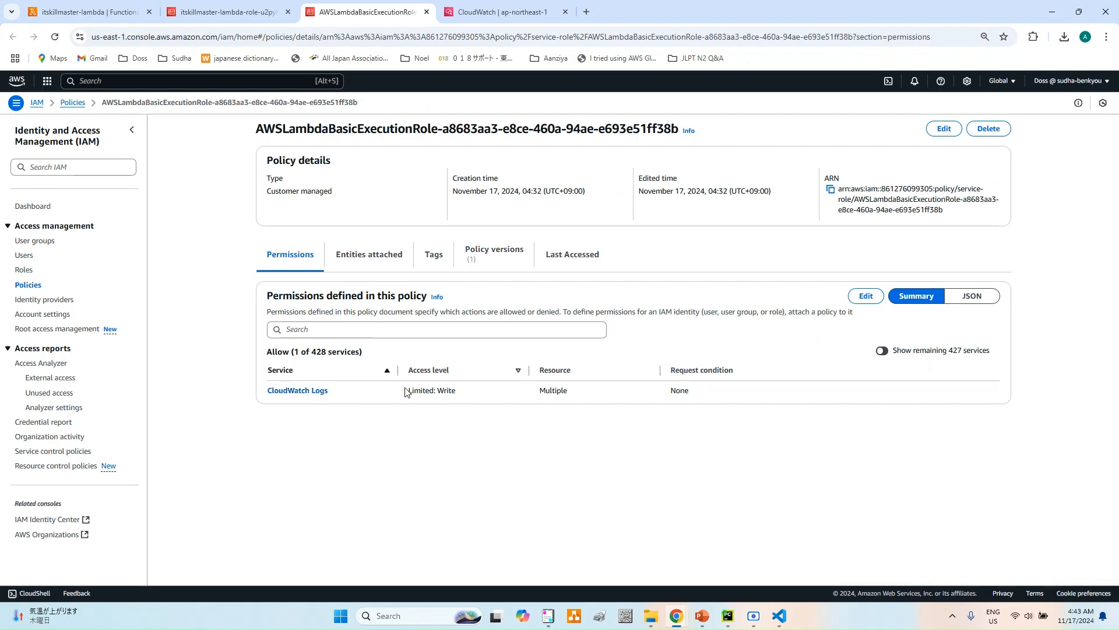
- Examine the CloudWatch Logs actions defined in the AWSLambdaBasicExecutionRole policy
click(296, 391)
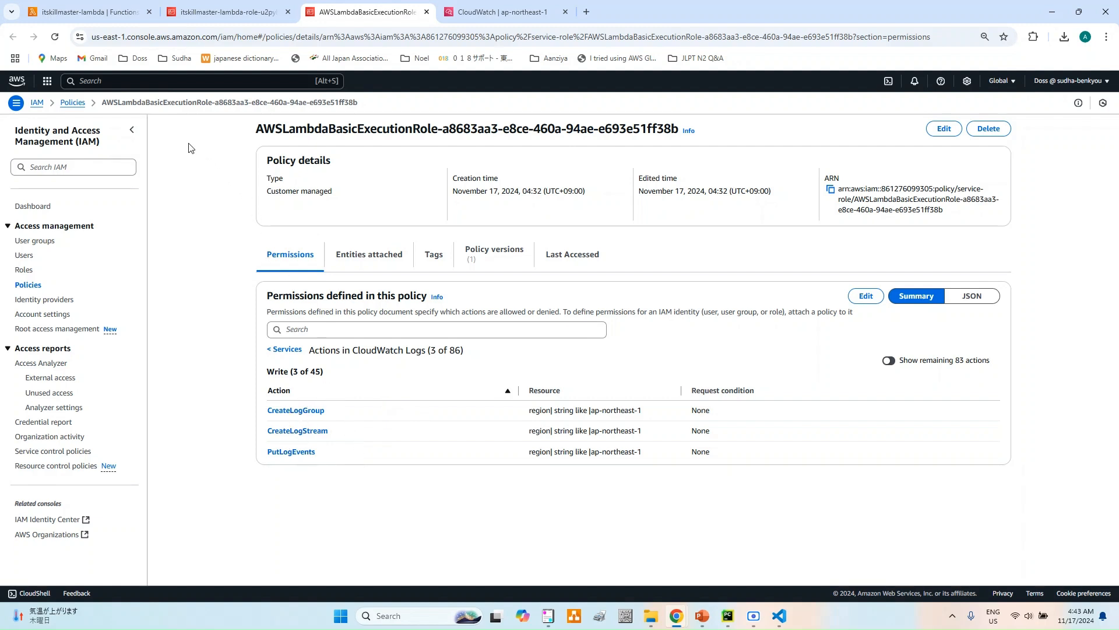
- Return to the Lambda function's configuration and try to save a new environment variable RETRY-COUNT with value 3
click(112, 12)
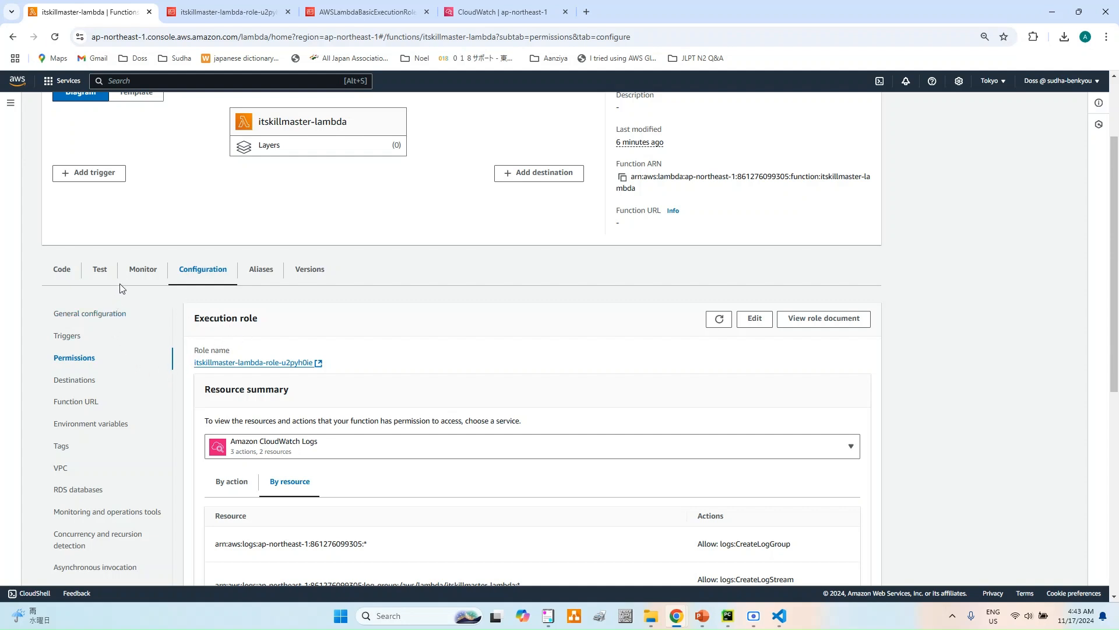
click(113, 427)
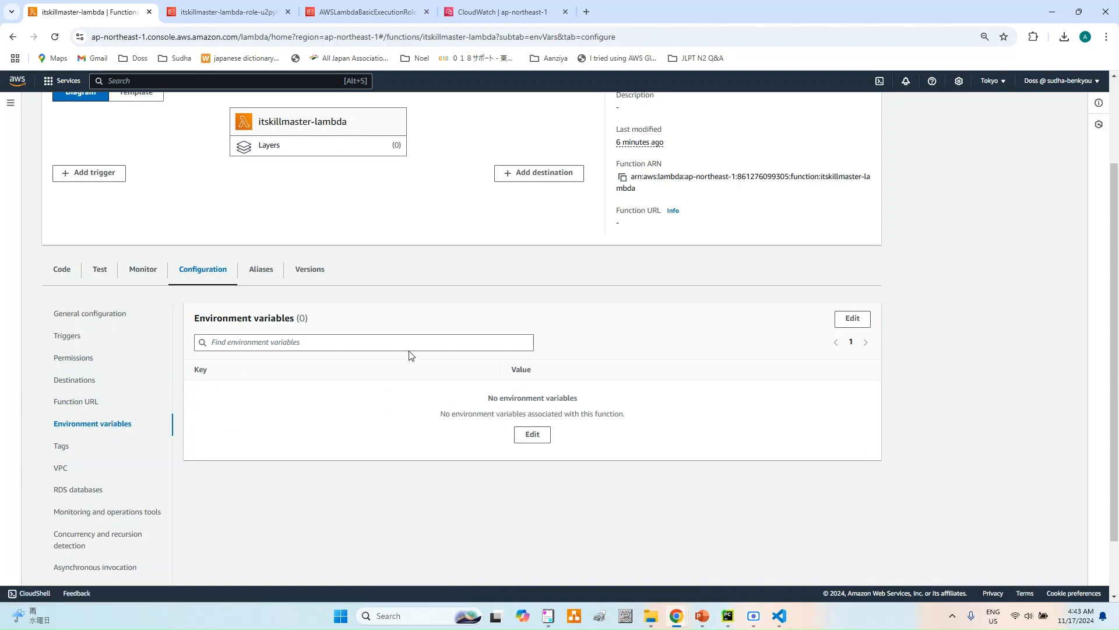
click(853, 319)
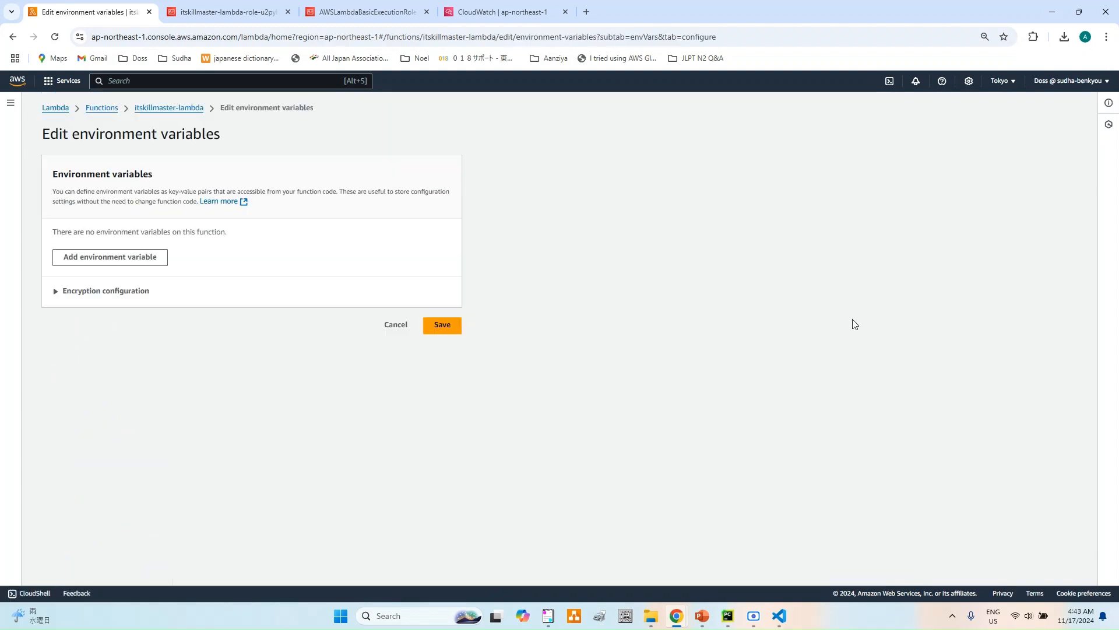
click(87, 257)
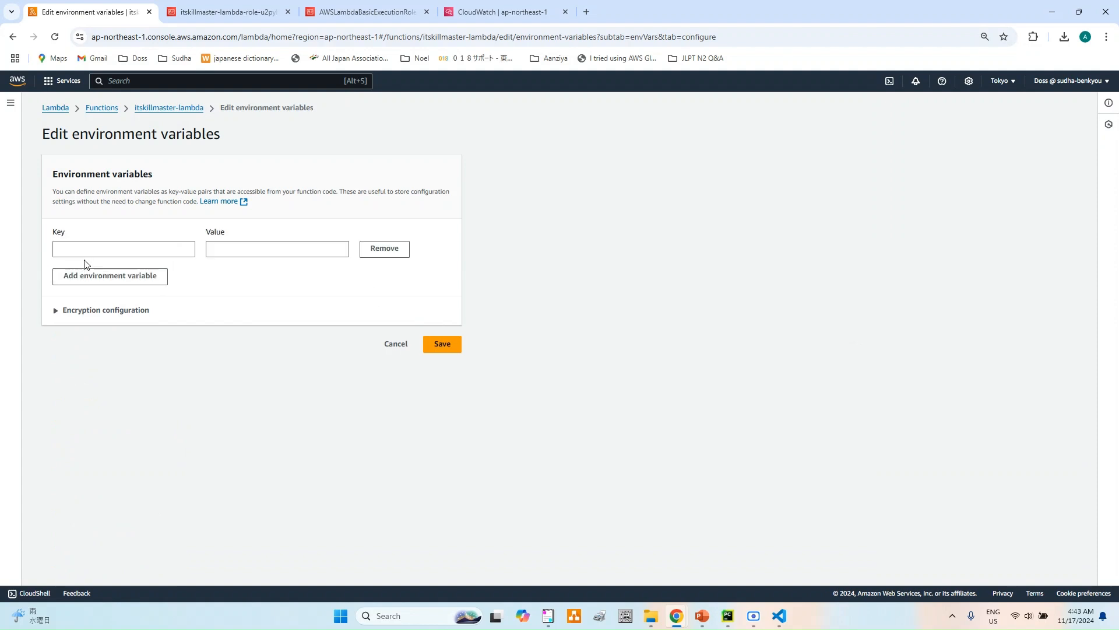
click(87, 252)
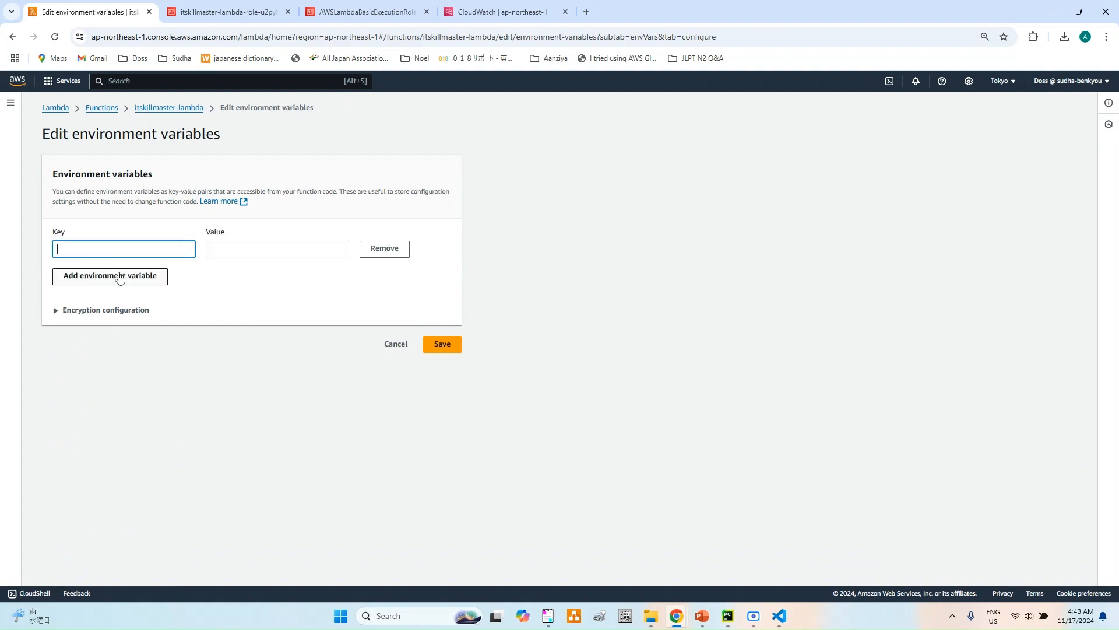
text(RETRY-COU)
key(BackSpace)
key(BackSpace)
click(244, 247)
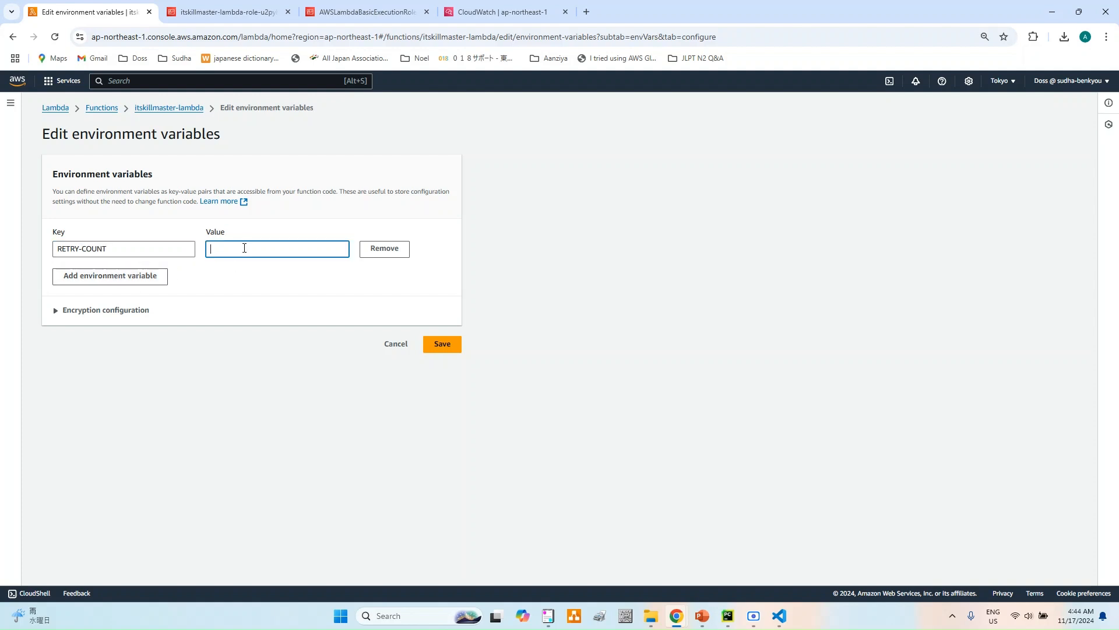
click(444, 349)
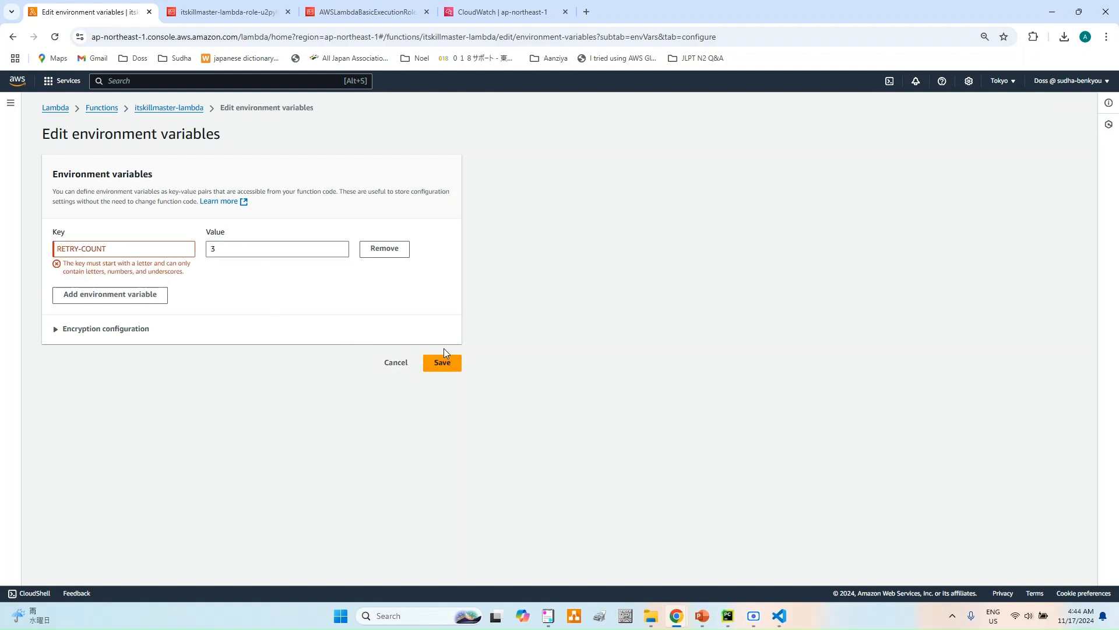
- Change the environment variable's key to RETRY_COUNT and save it
click(83, 245)
key(BackSpace)
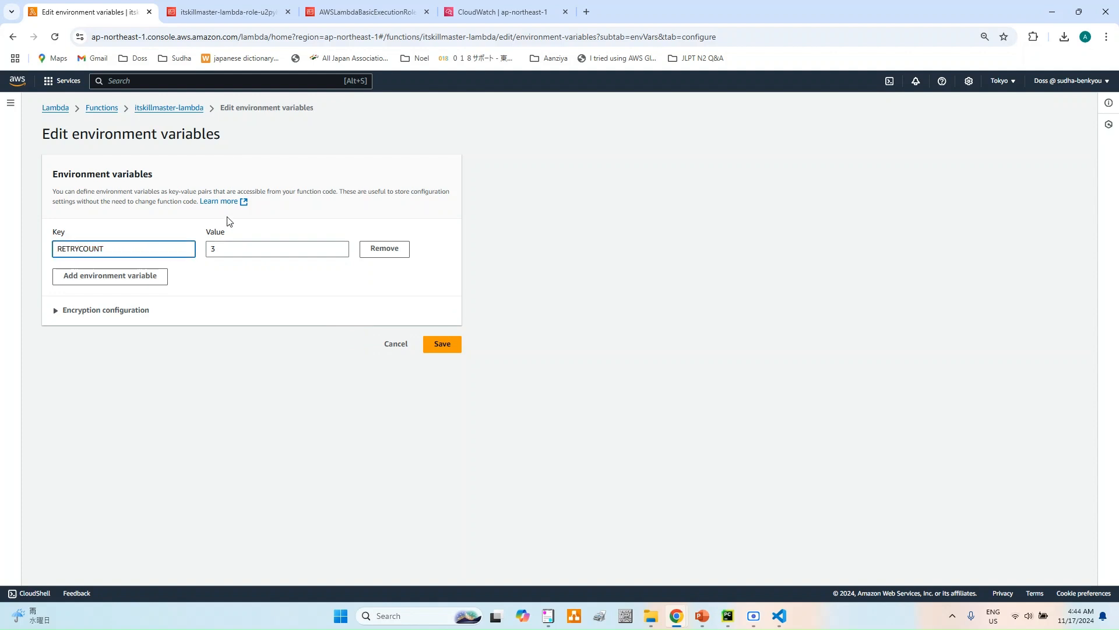
text(_)
click(440, 345)
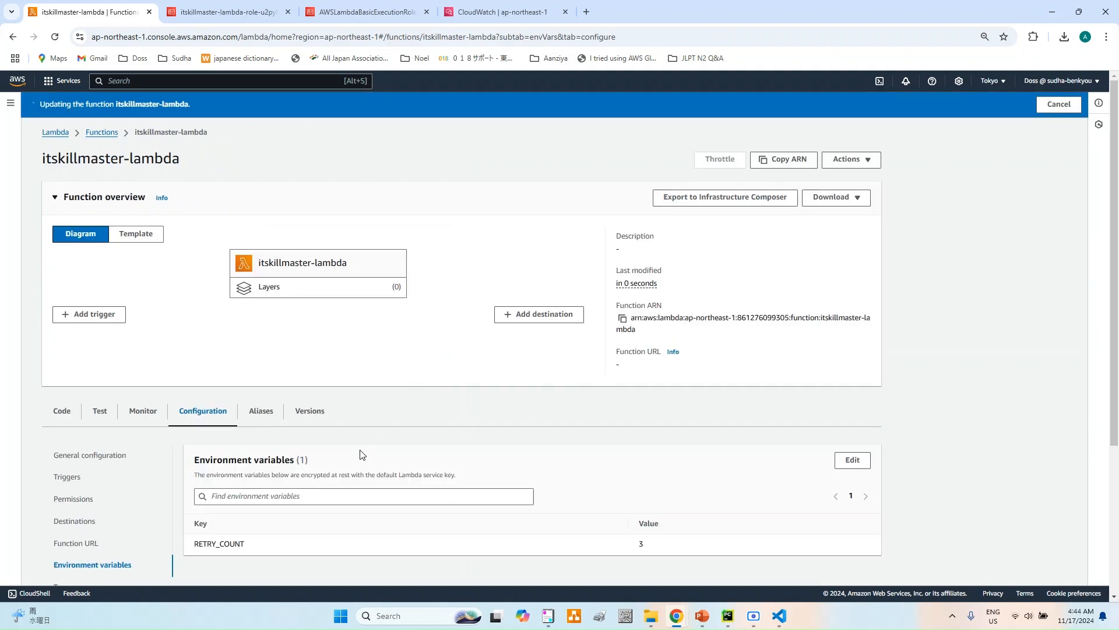
- Review the function's Function URL and VPC configuration, previewing the settings offered for the default VPC without saving
scroll(348, 433, down, 3)
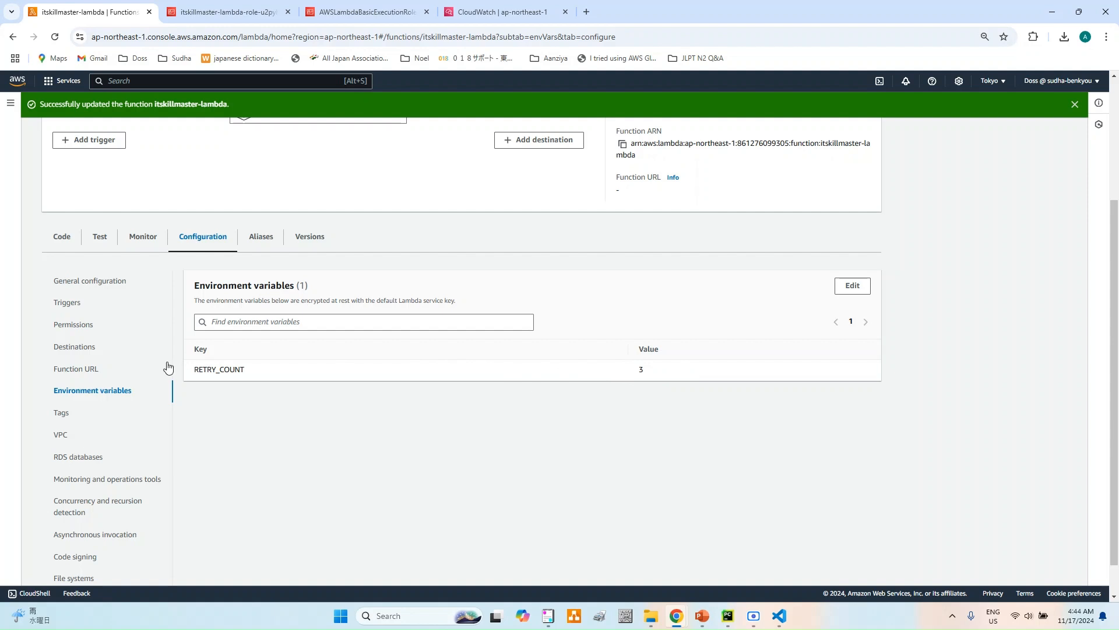
click(88, 368)
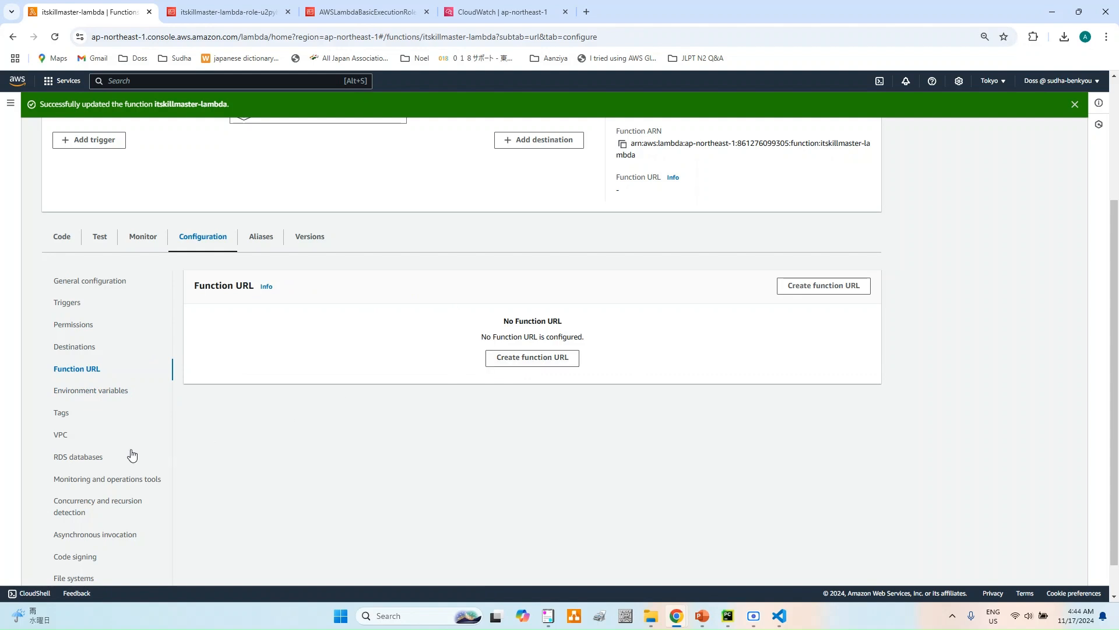
click(61, 436)
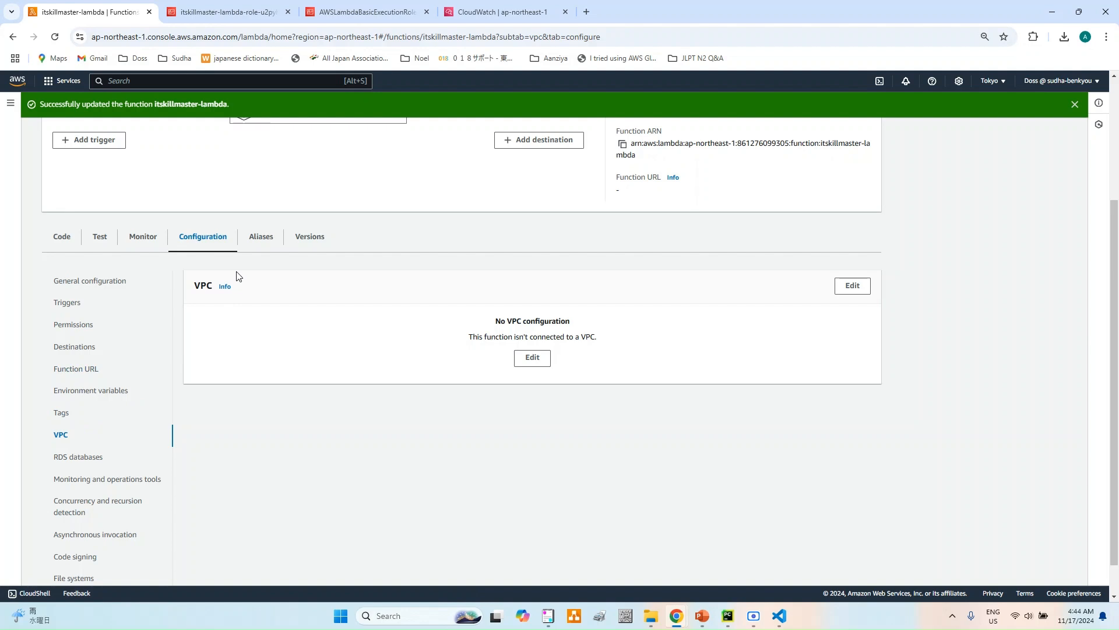
click(533, 358)
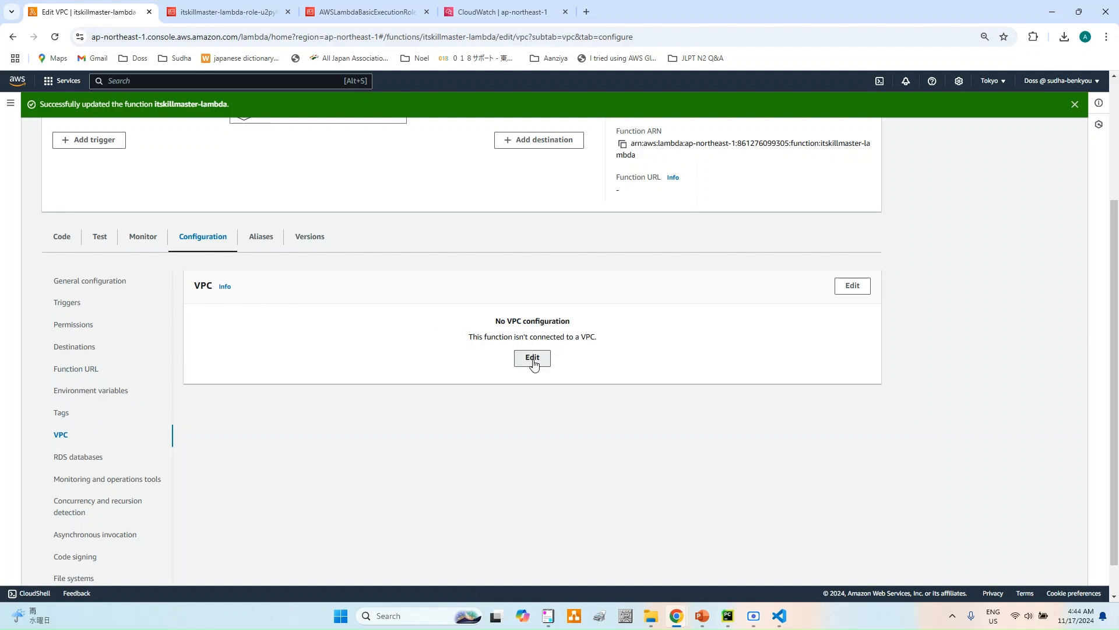
click(191, 291)
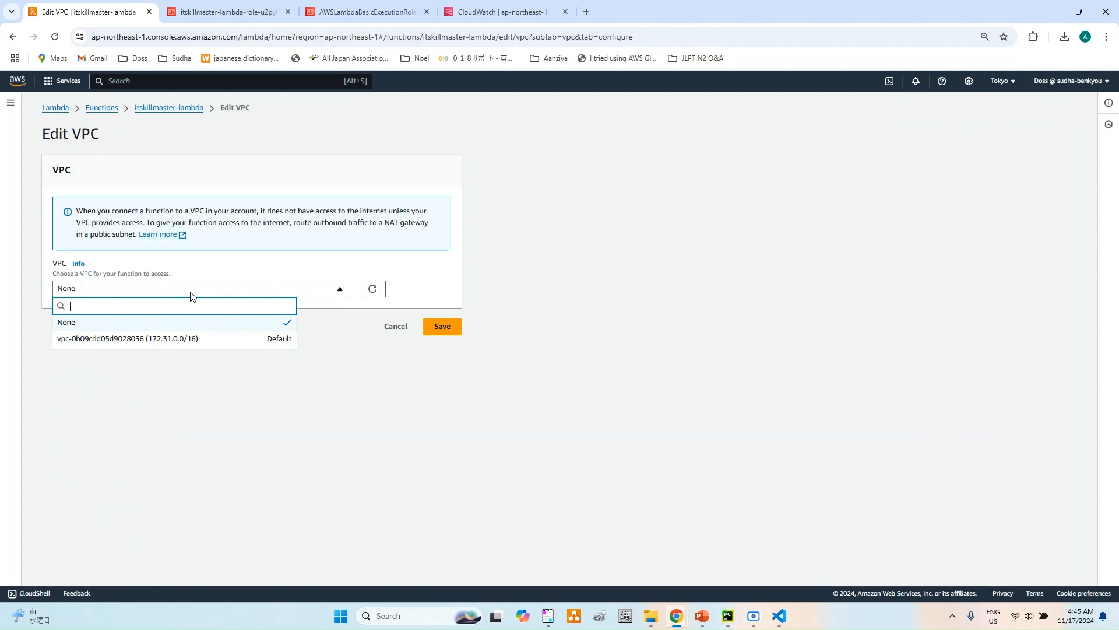
click(147, 344)
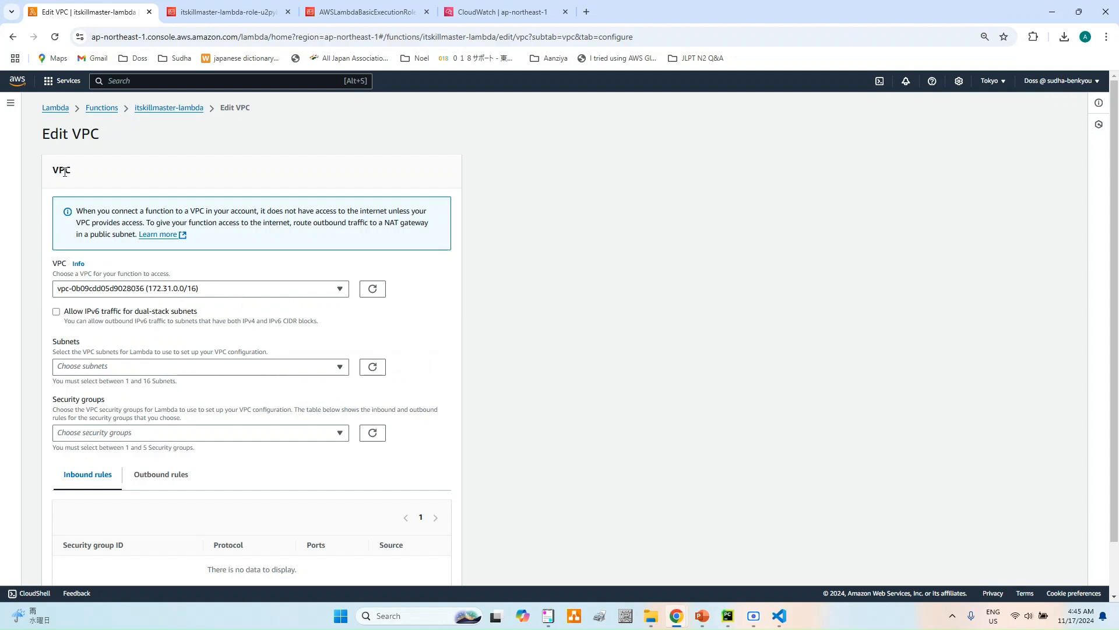
click(185, 112)
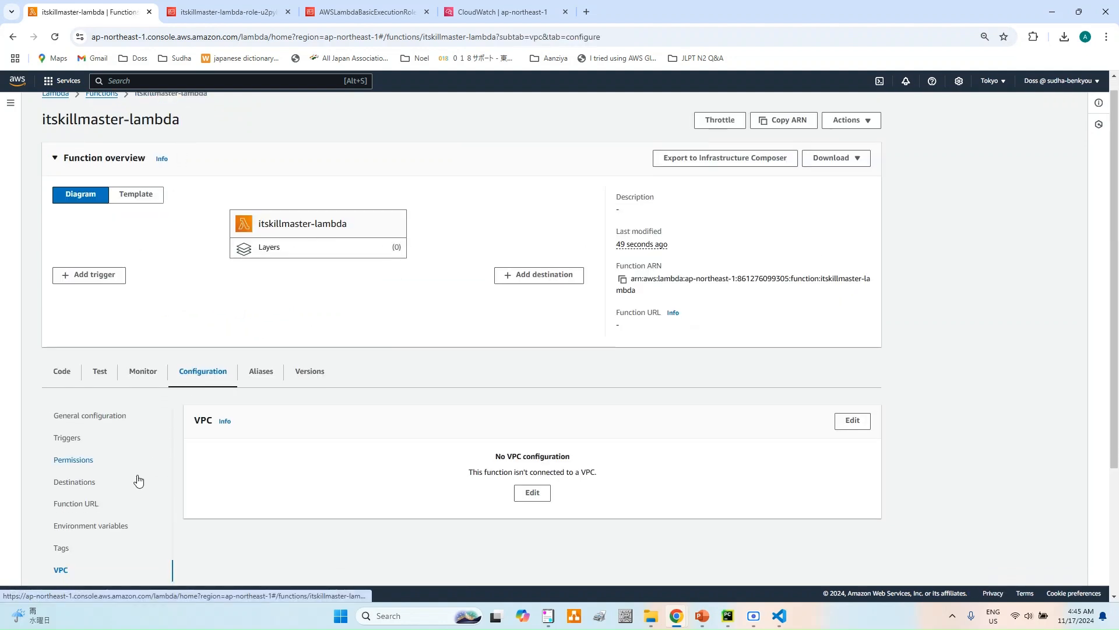
scroll(138, 479, down, 2)
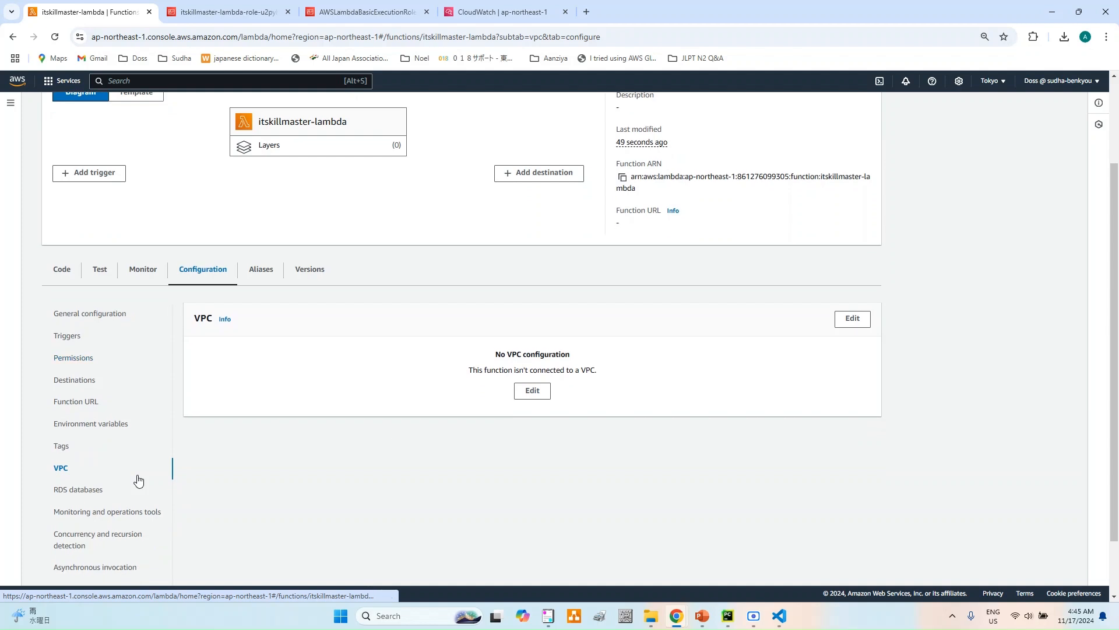
scroll(138, 480, down, 2)
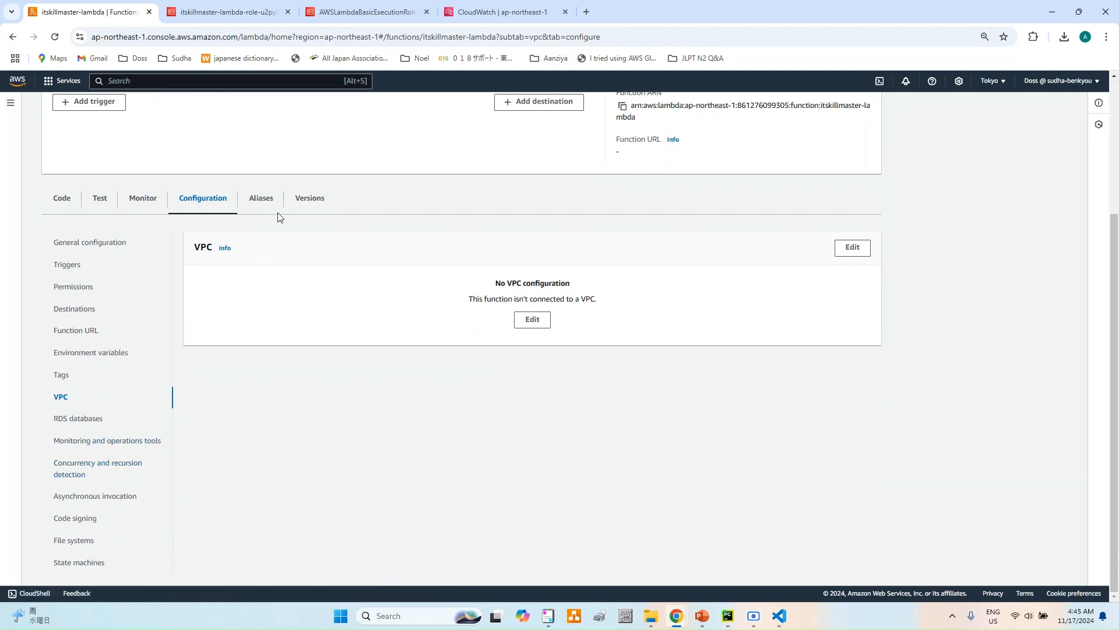
scroll(532, 415, up, 3)
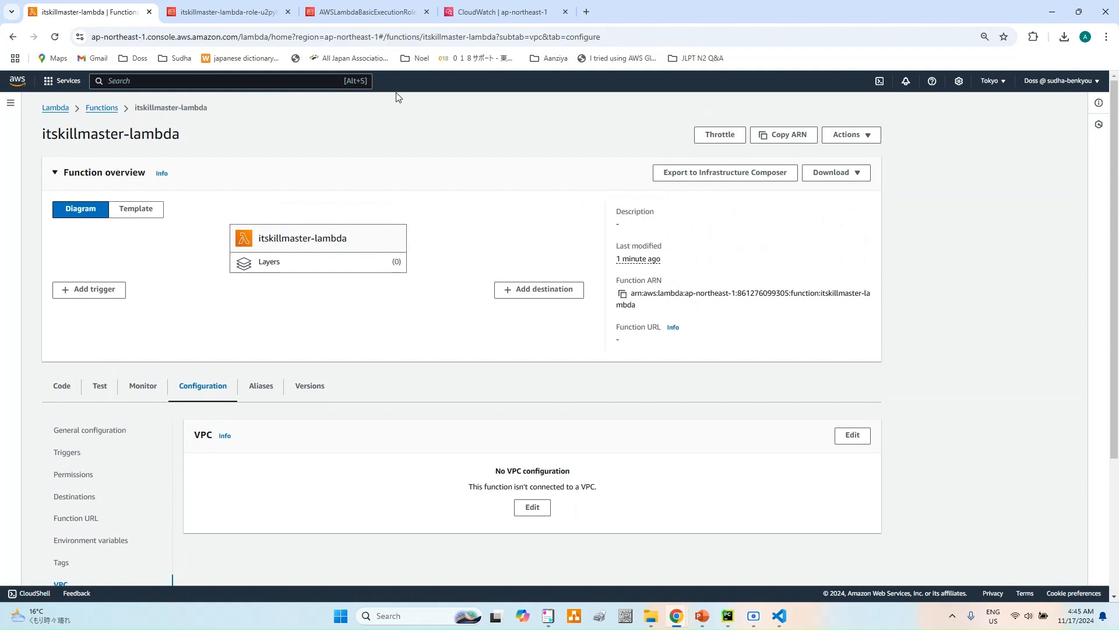
- Delete the /aws/lambda/itskillmaster-lambda log group in CloudWatch
click(471, 14)
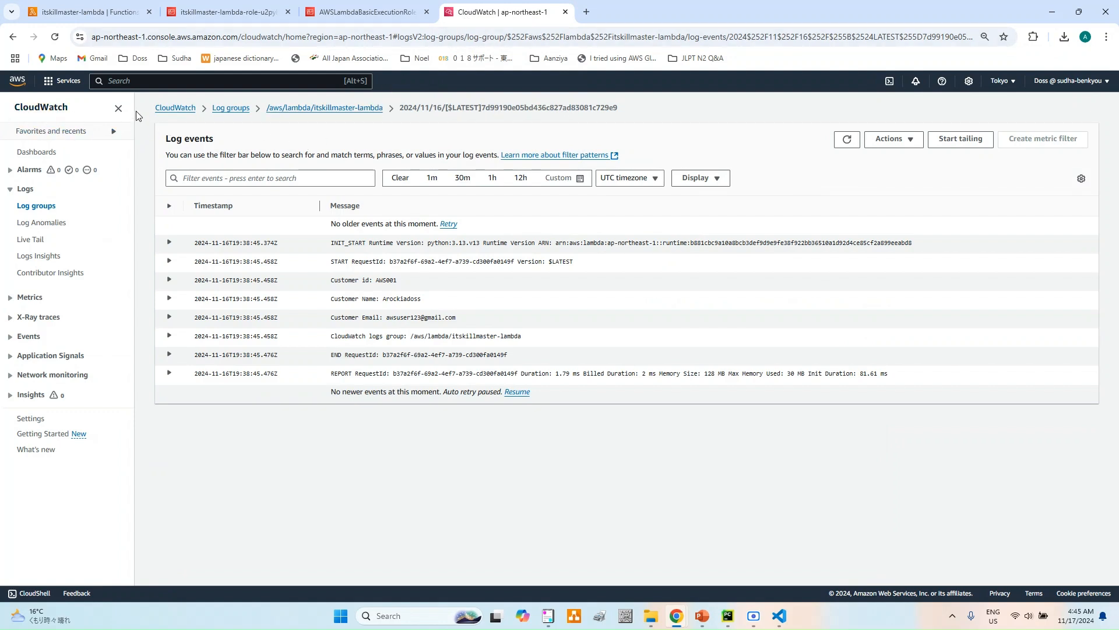
click(232, 109)
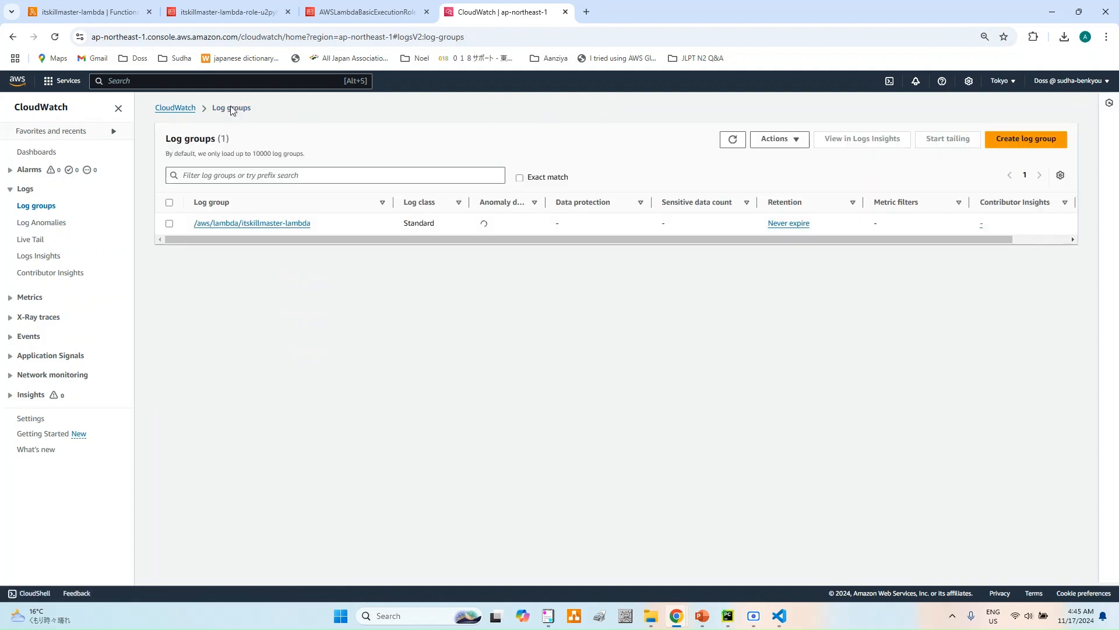
click(170, 223)
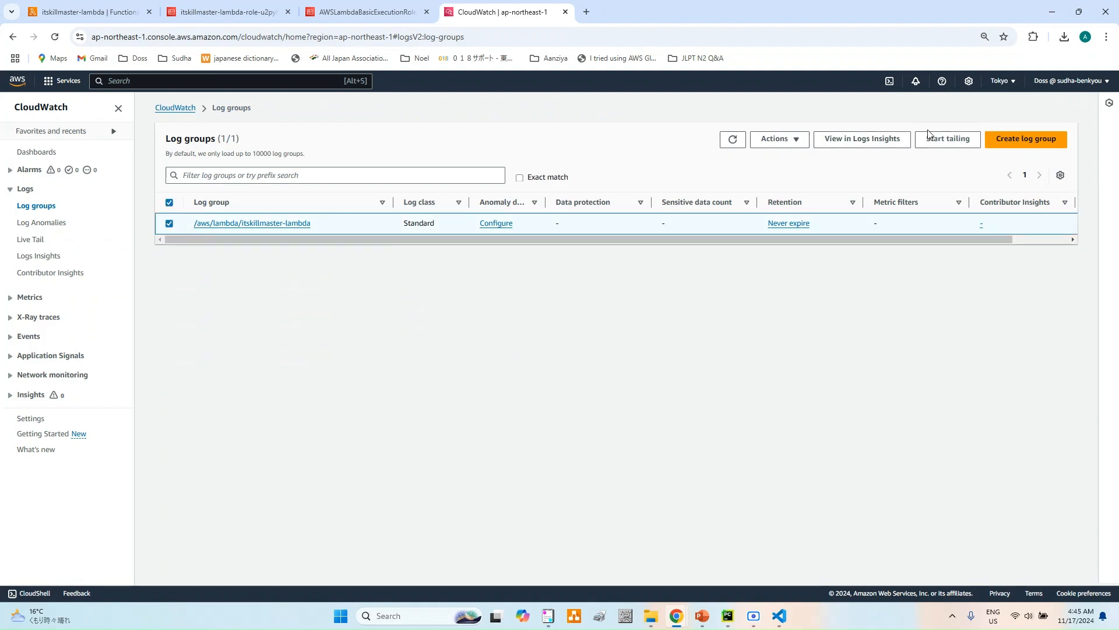
click(795, 141)
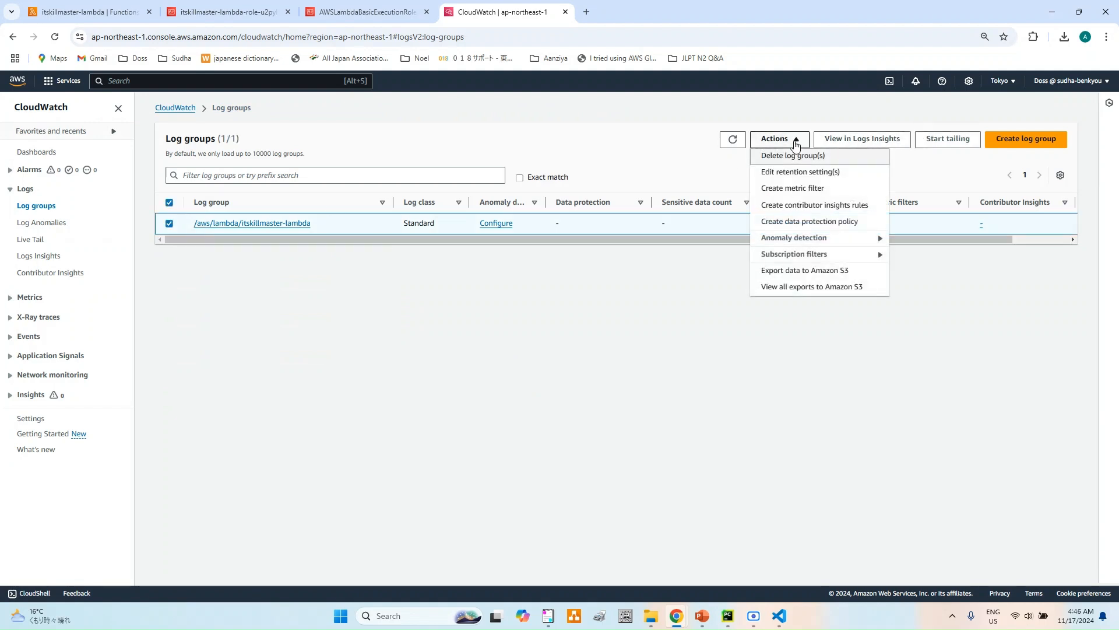
click(787, 158)
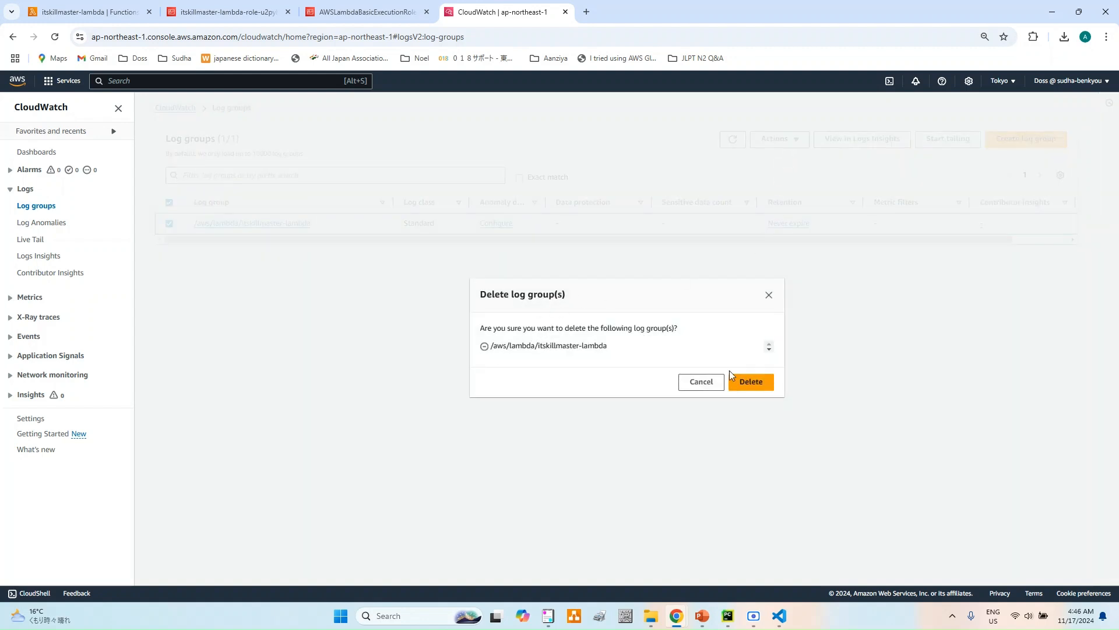
click(751, 382)
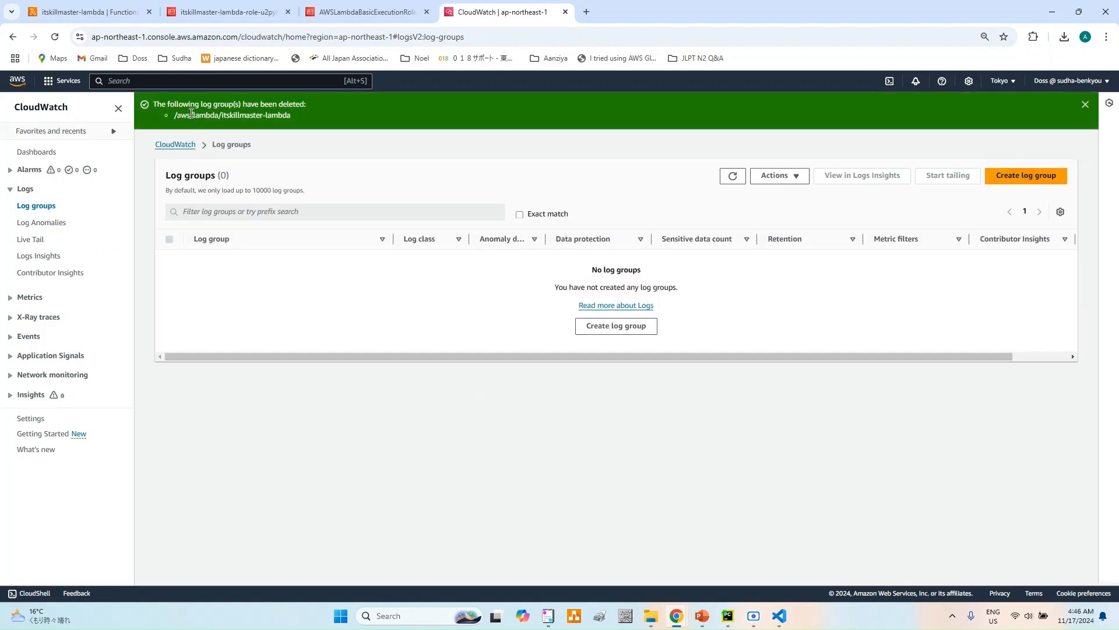
- Open the IAM policies list and check the execution role name in the Lambda function's permissions configuration
click(382, 15)
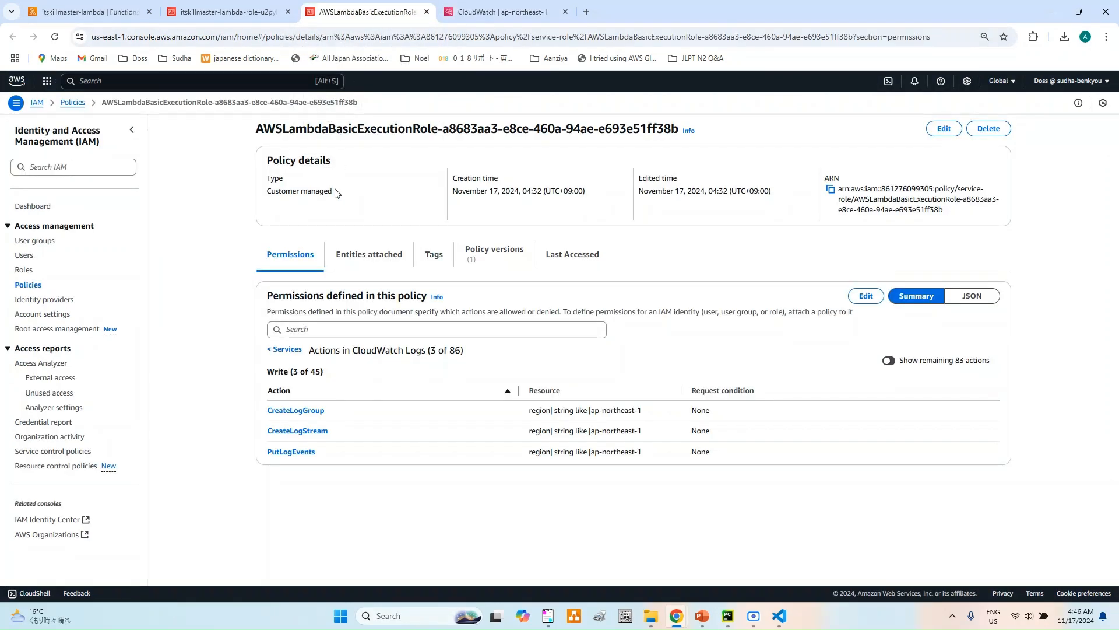
click(72, 104)
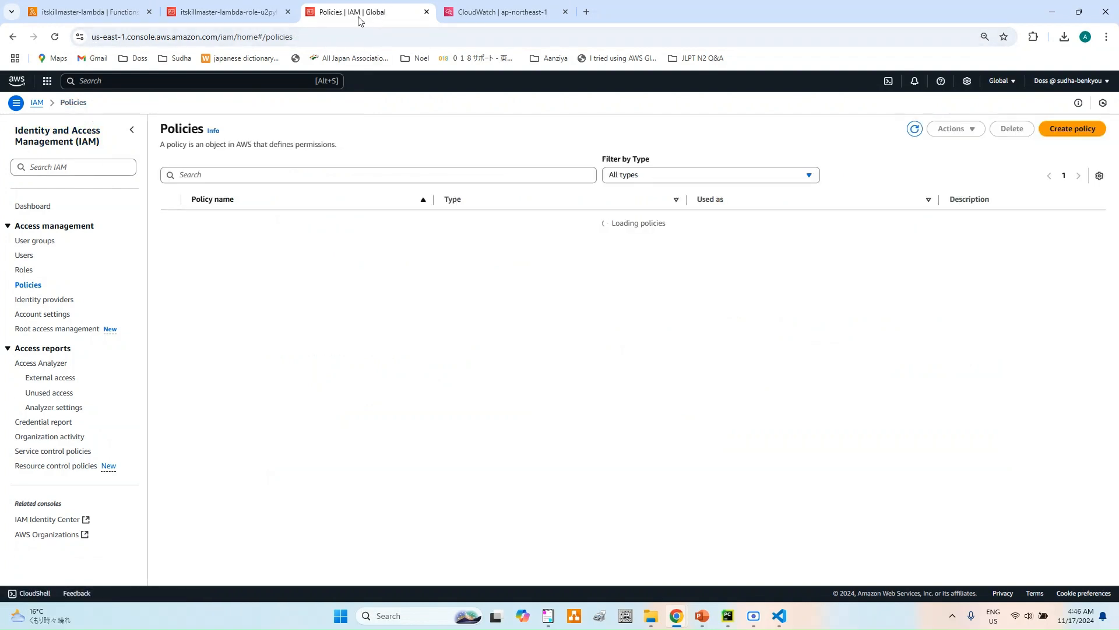
click(107, 16)
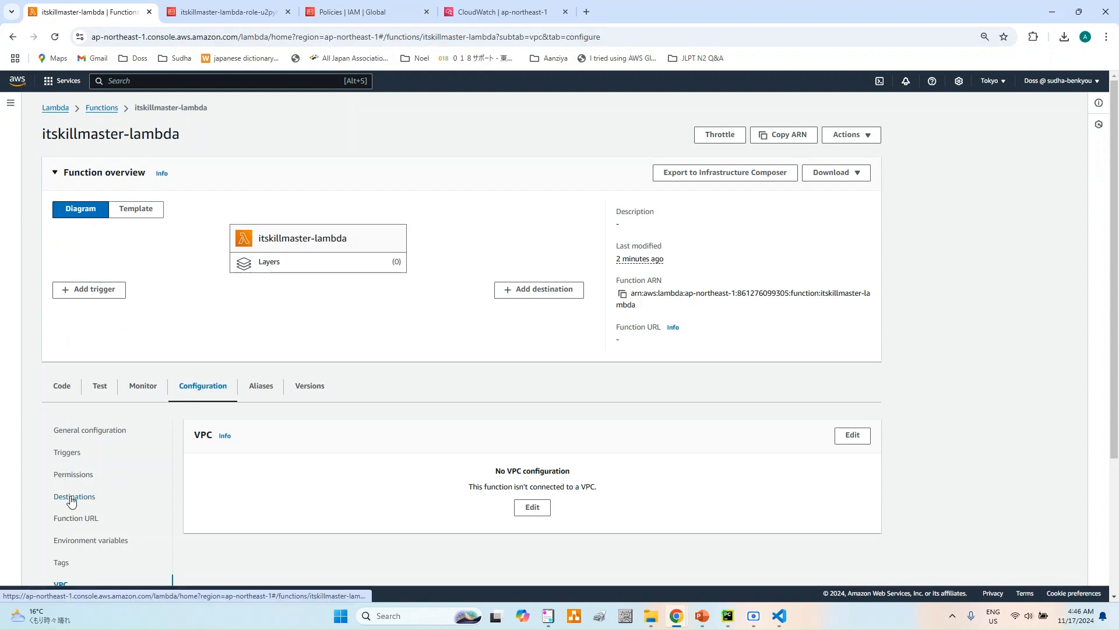
click(73, 475)
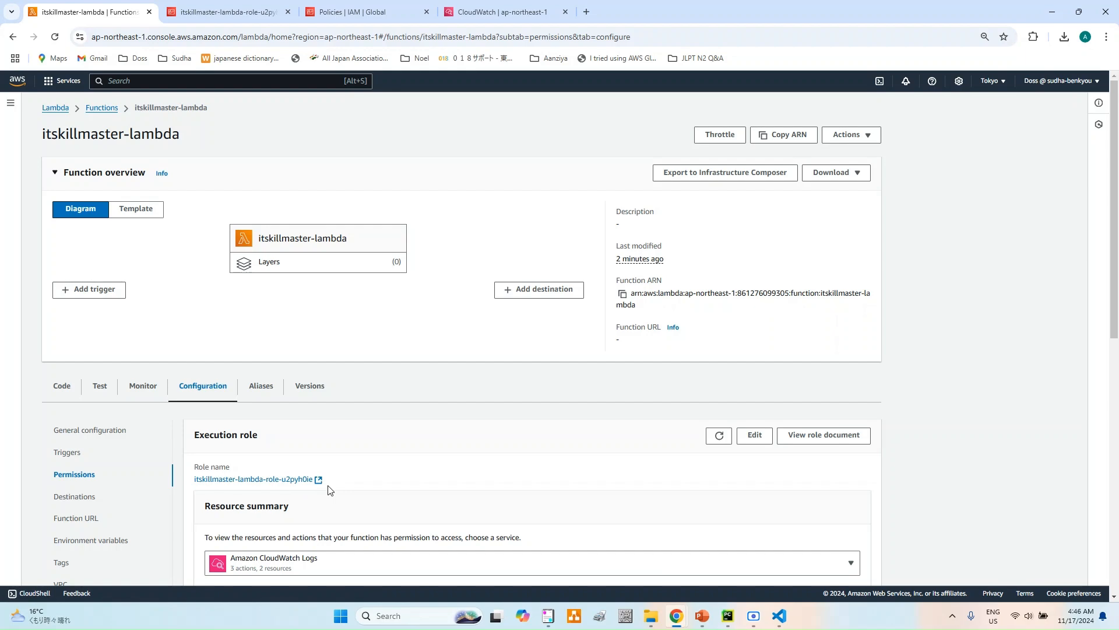
click(355, 12)
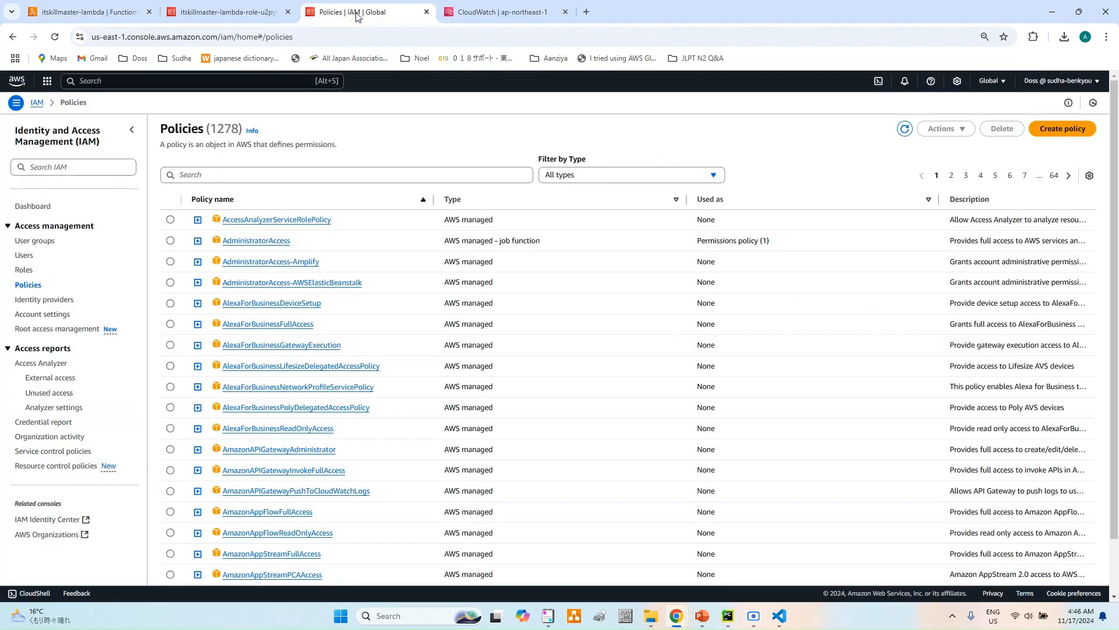
- Delete the IAM role itskillmaster-lambda-role-u2pyh0ie, confirming with the role's exact name
click(222, 12)
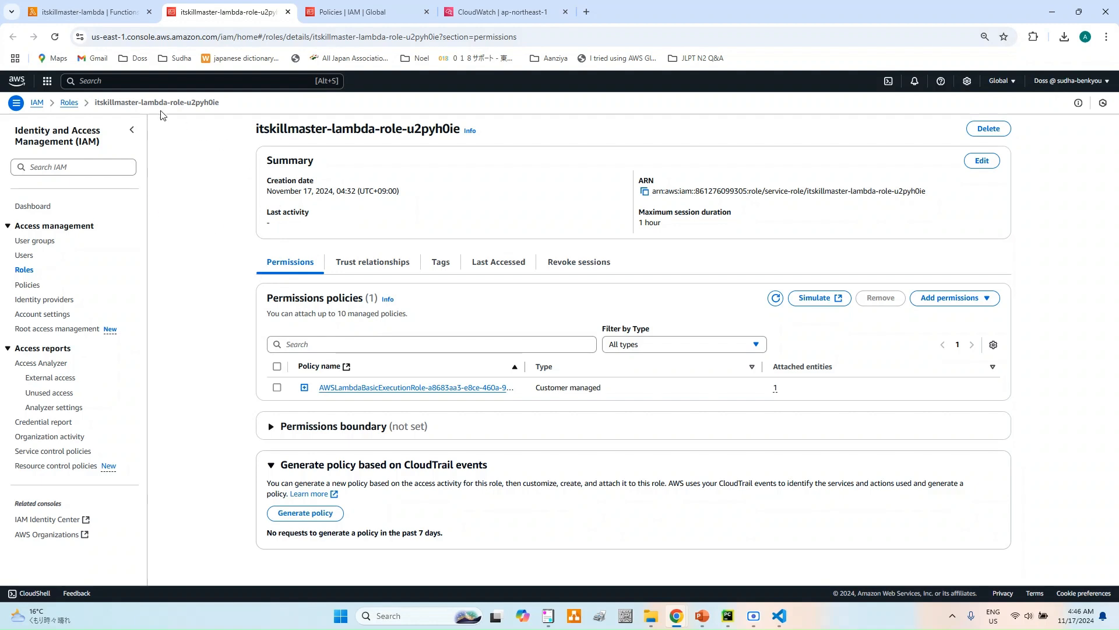
click(68, 103)
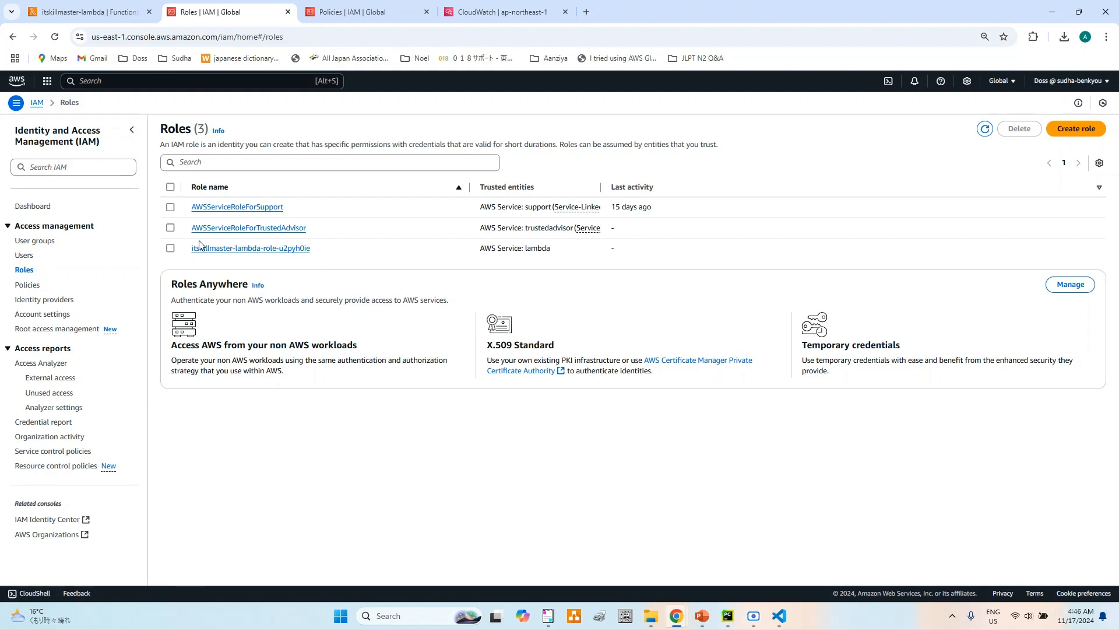
click(170, 248)
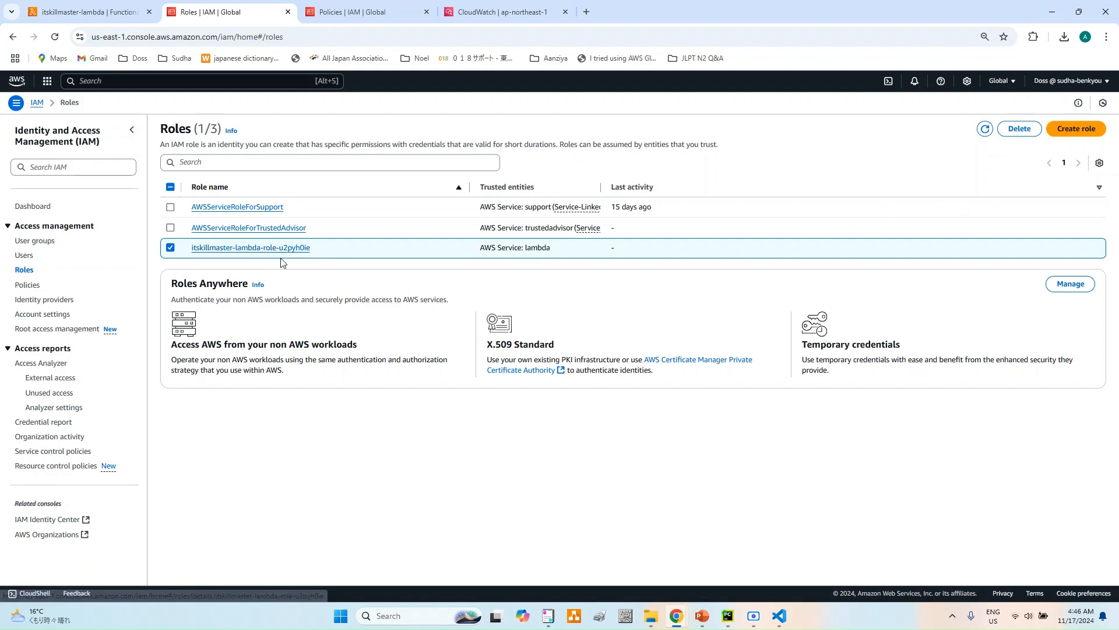
click(1020, 130)
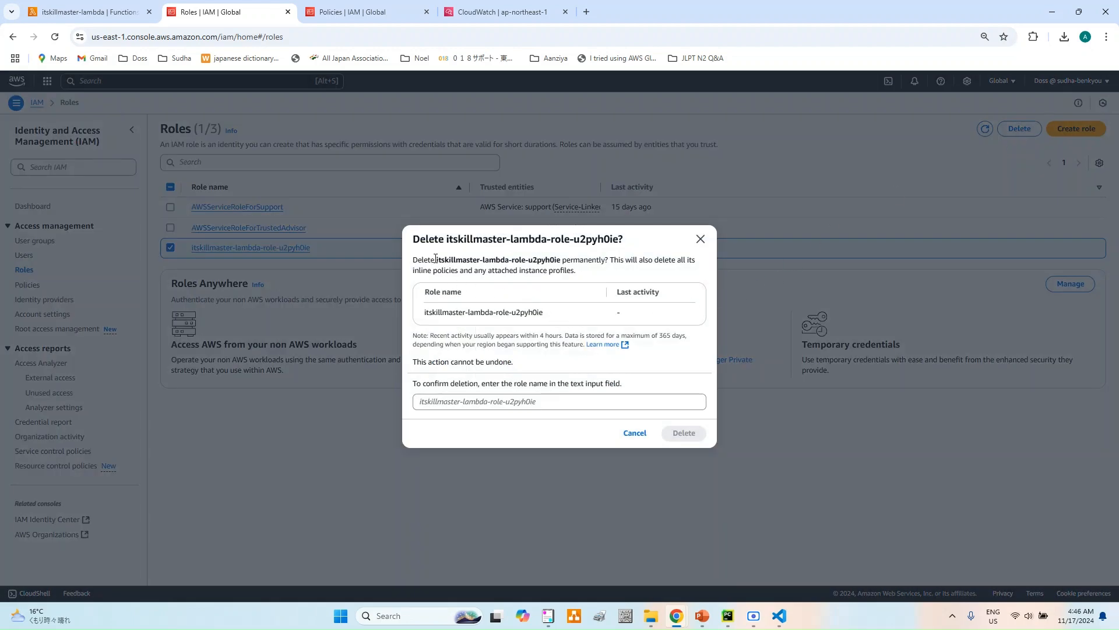
drag(438, 259, 564, 260)
key(ctrl+c)
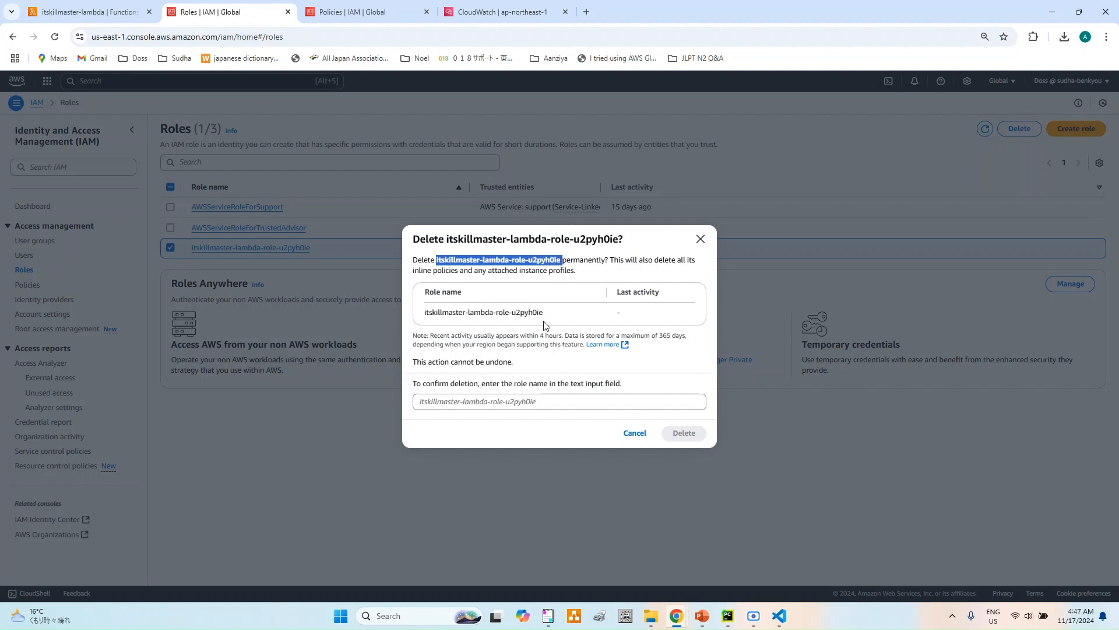
click(524, 406)
key(ctrl+v)
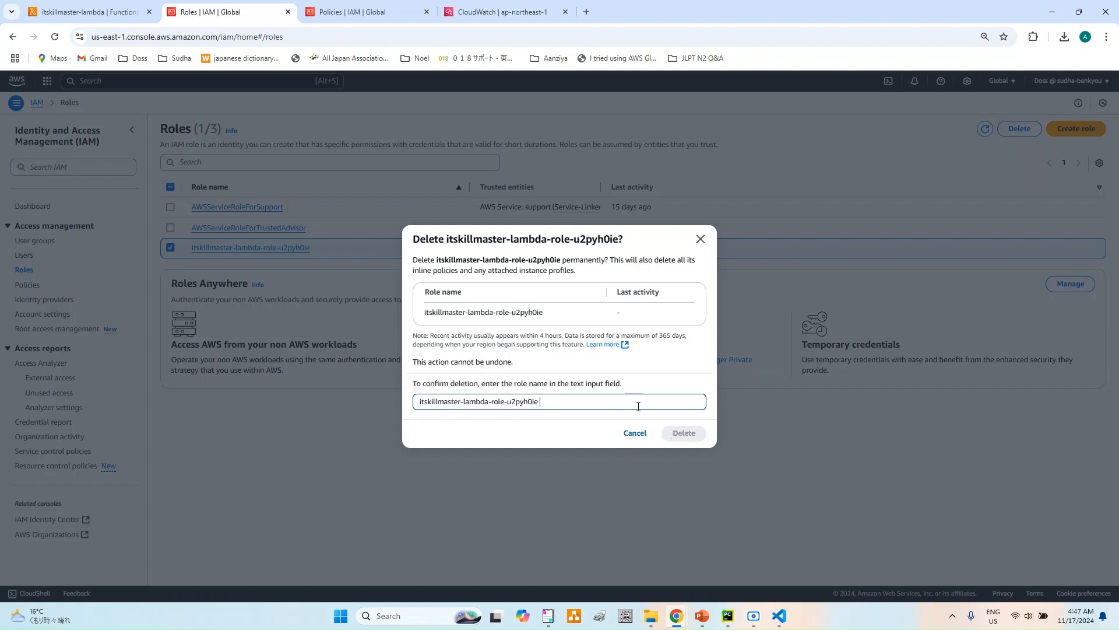
key(BackSpace)
click(684, 432)
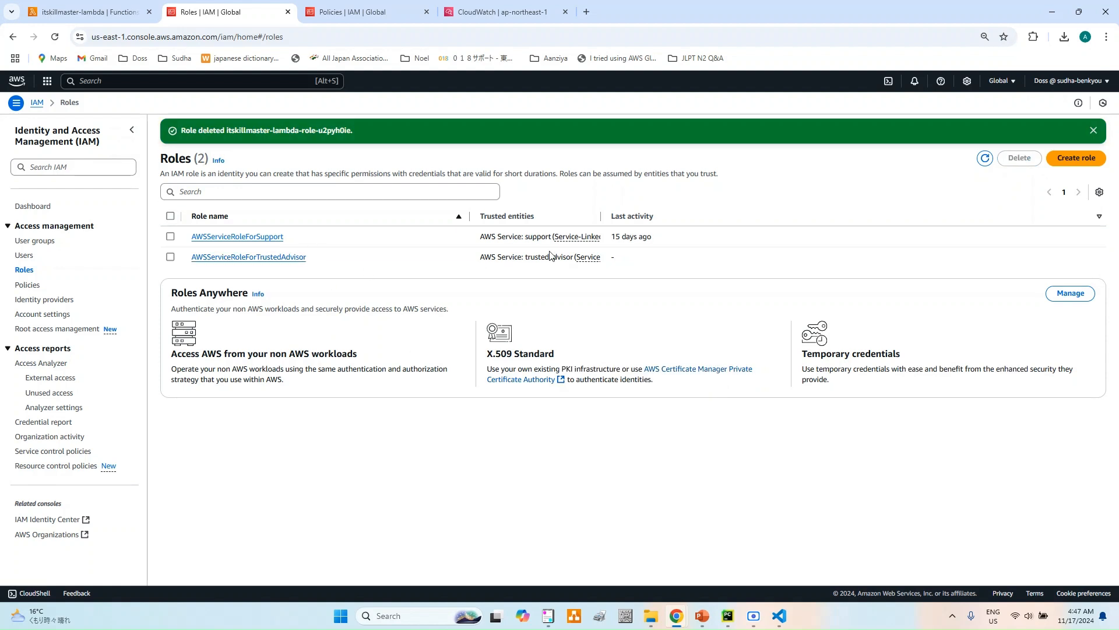
- Close the IAM policies, CloudWatch and IAM roles pages, leaving only the Lambda function page open
click(426, 11)
click(427, 12)
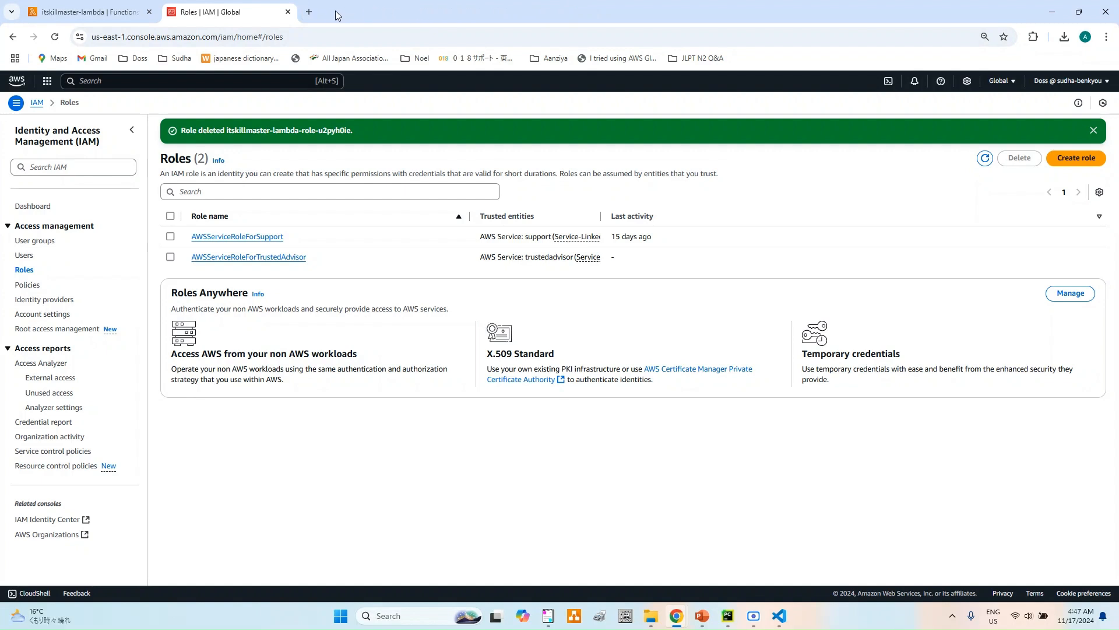
click(287, 12)
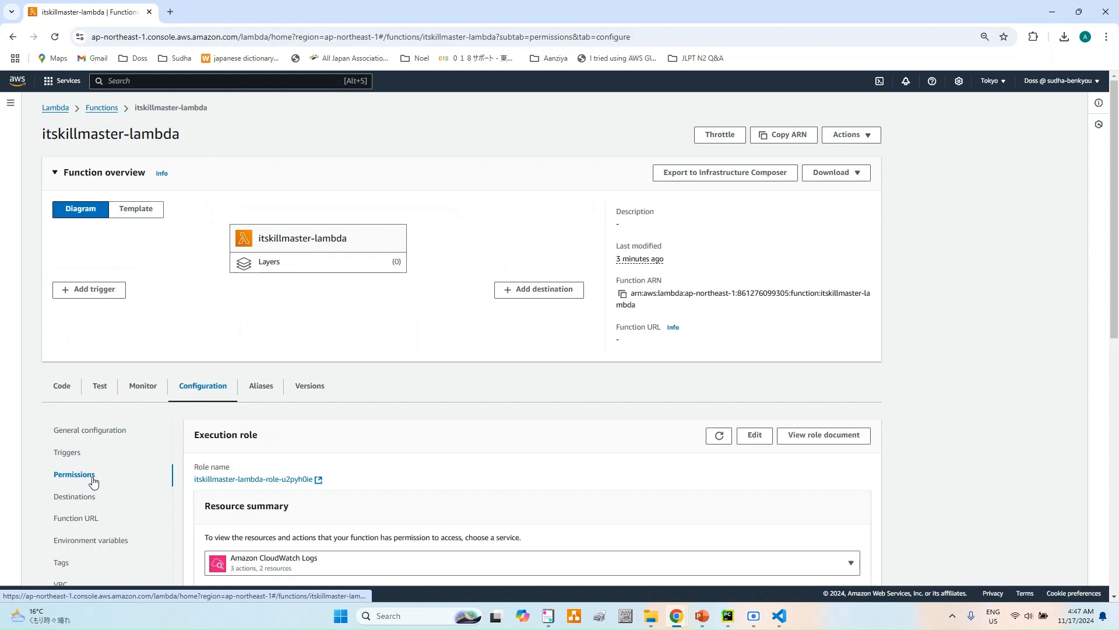
- Reopen itskillmaster-lambda from the functions list, refresh its execution role details and check the linked role in IAM
click(98, 110)
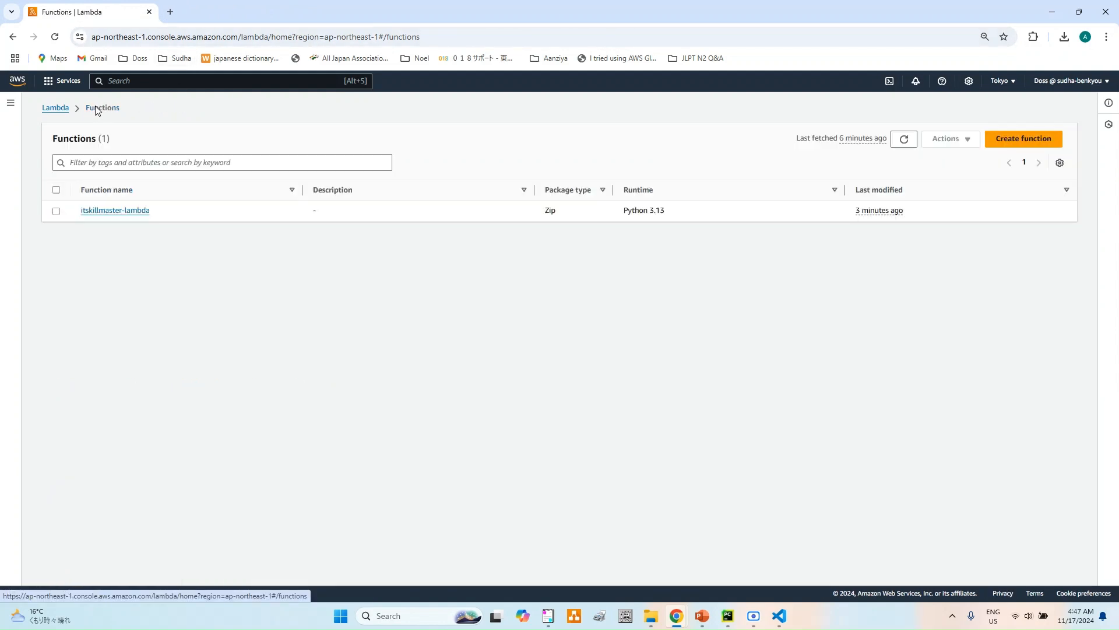
click(115, 212)
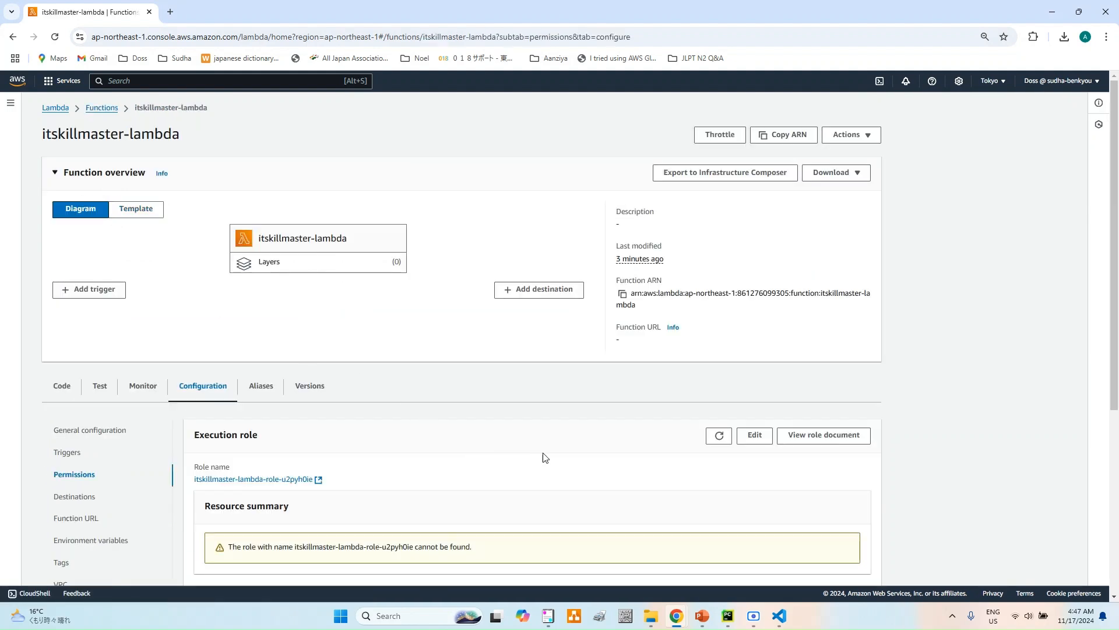
click(718, 436)
click(718, 434)
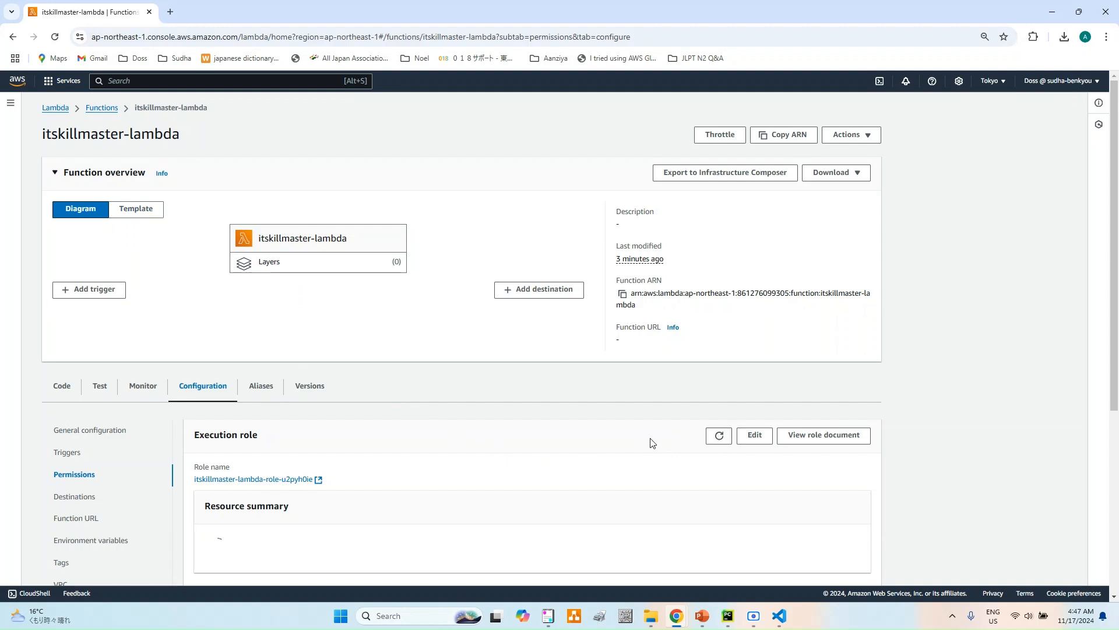
click(318, 480)
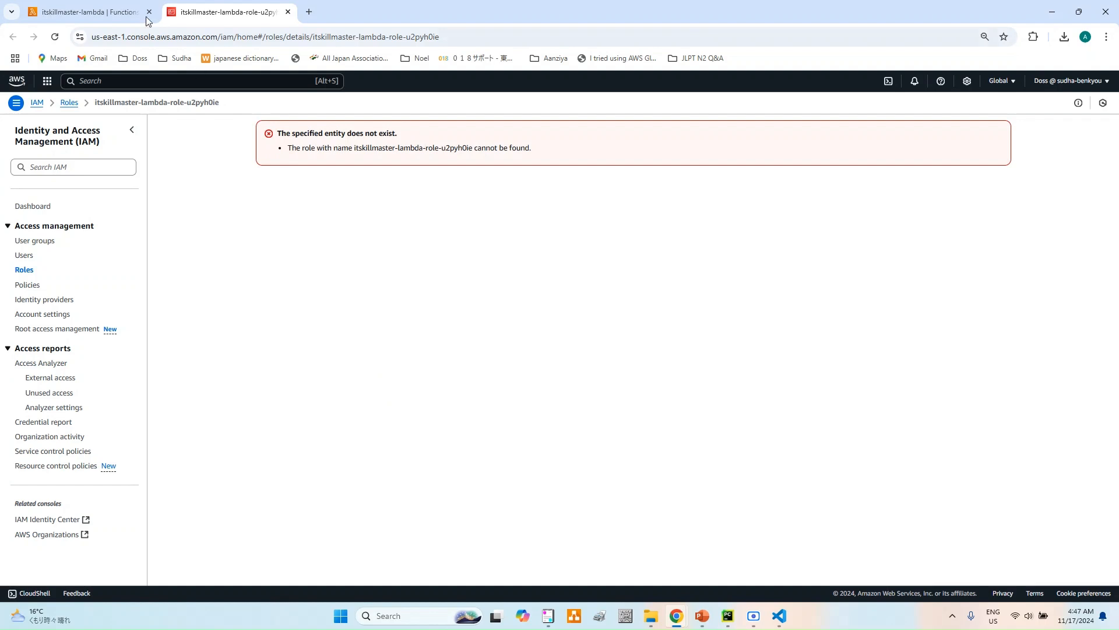
- Check the CloudWatch logs linked from the Lambda function's monitoring section
click(109, 14)
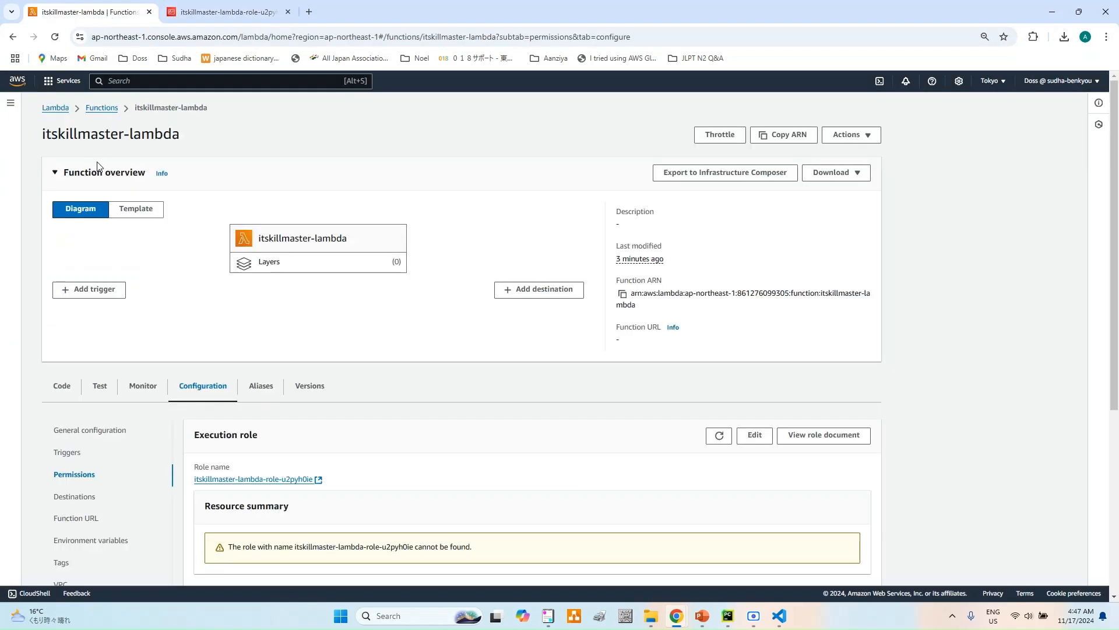
click(135, 389)
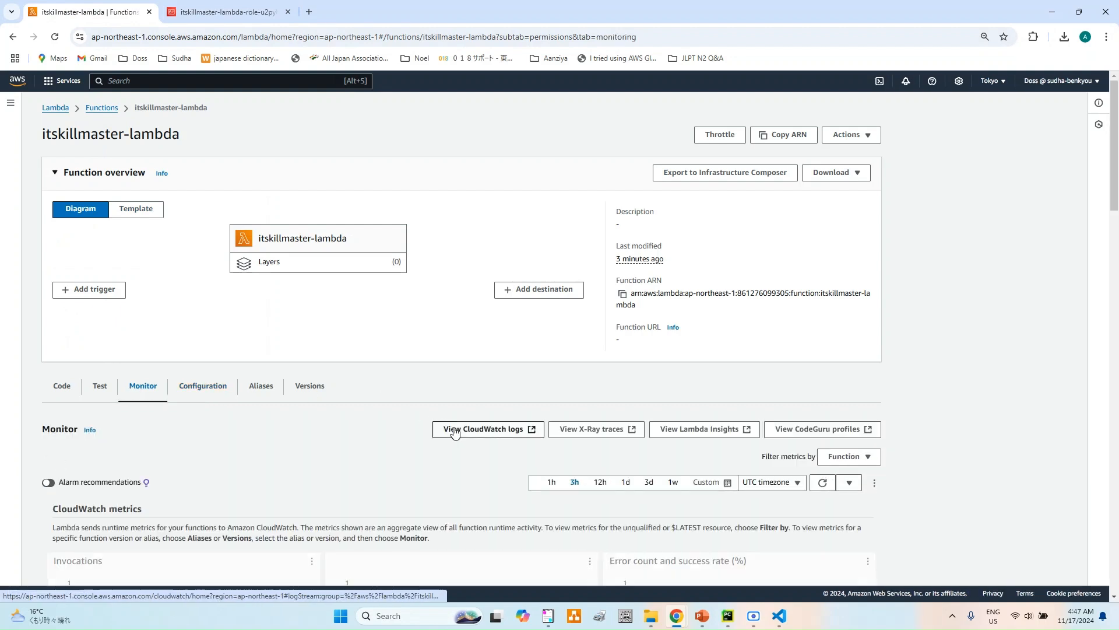
click(505, 435)
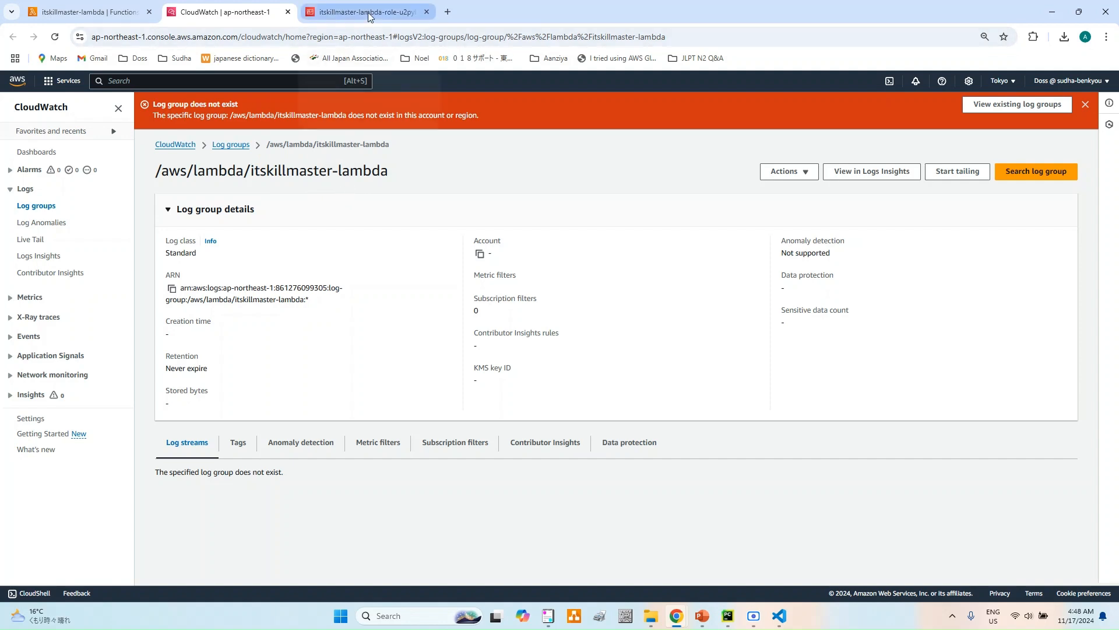
mouse_move(368, 16)
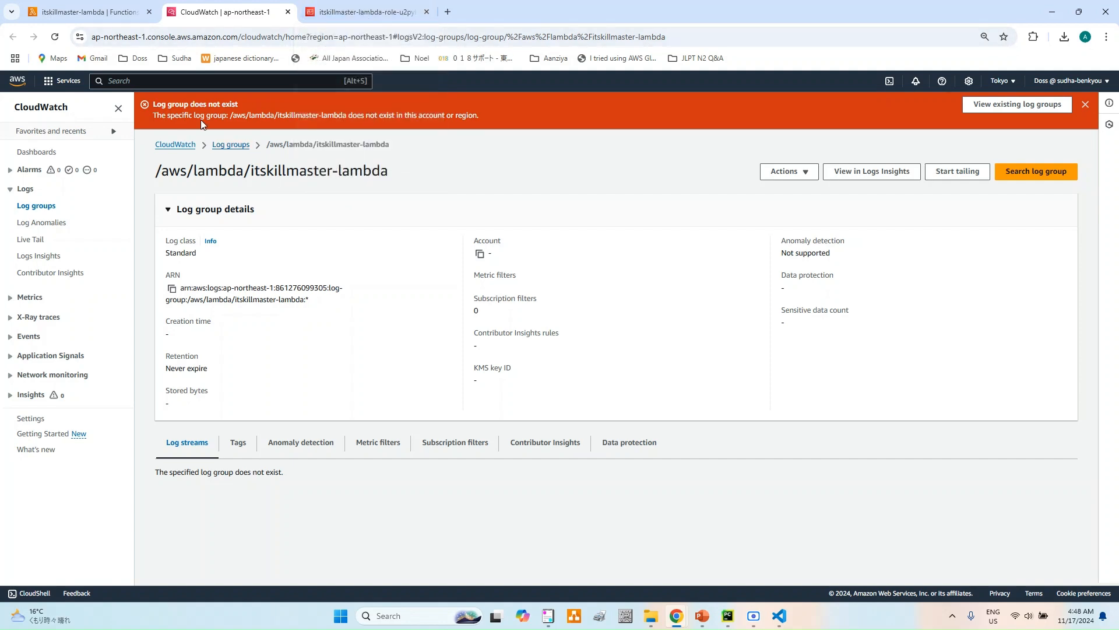
- Delete the itskillmaster-lambda function, confirming with the word delete, and return to the Lambda dashboard
click(104, 12)
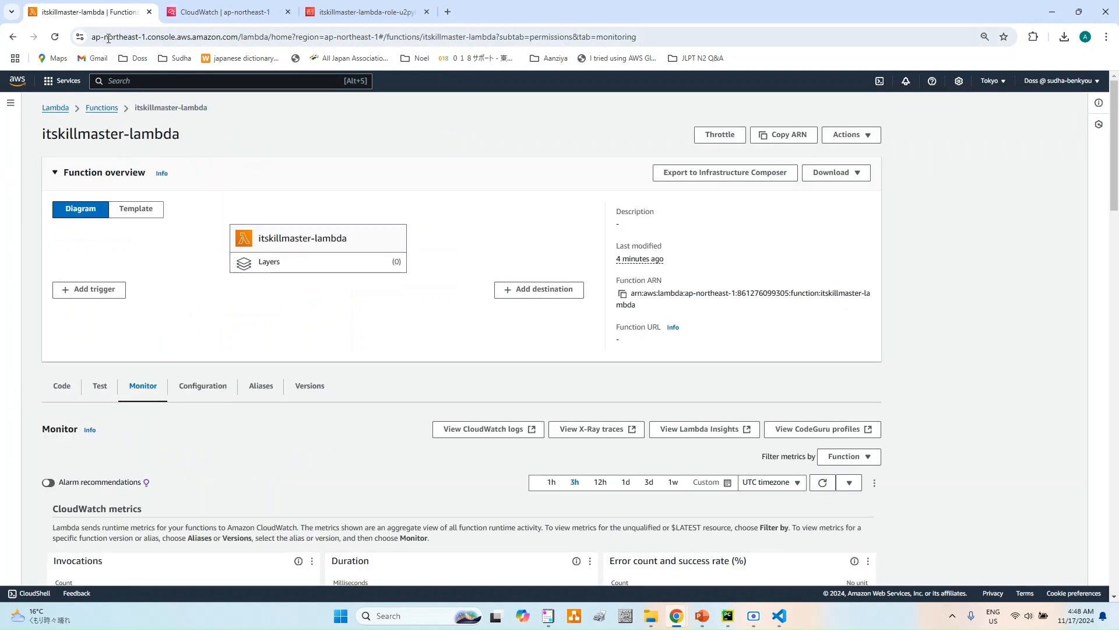
click(102, 108)
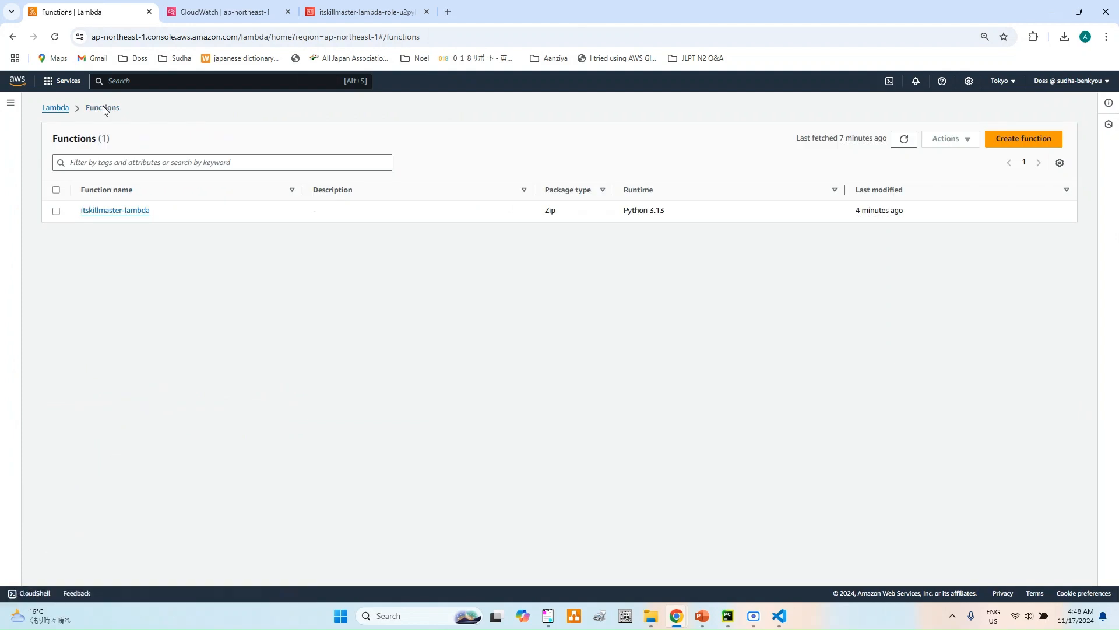
click(56, 213)
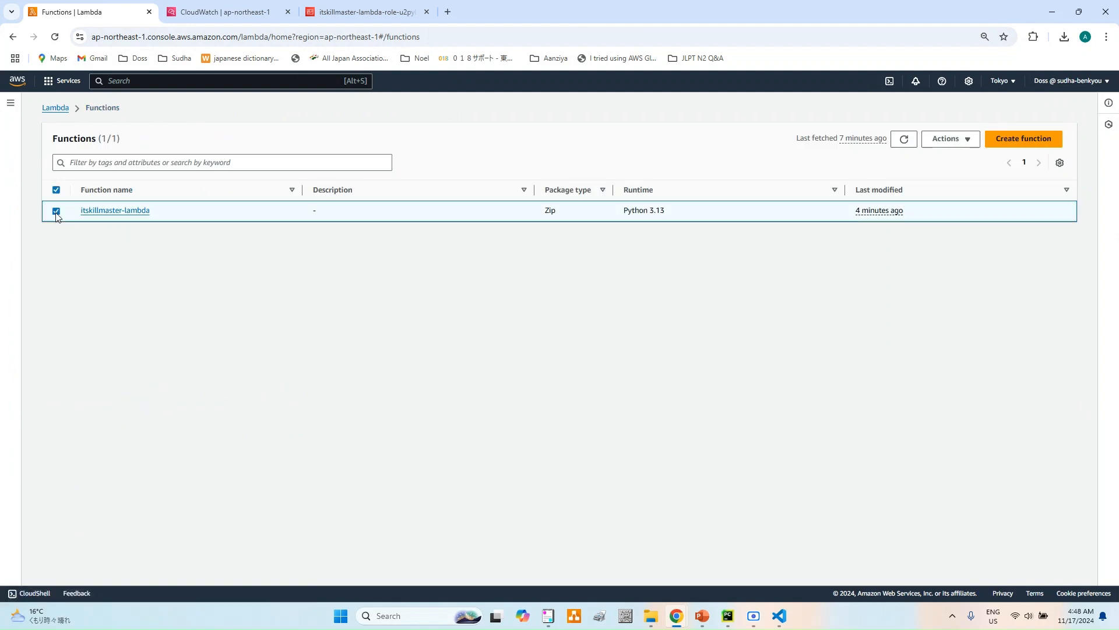
click(968, 140)
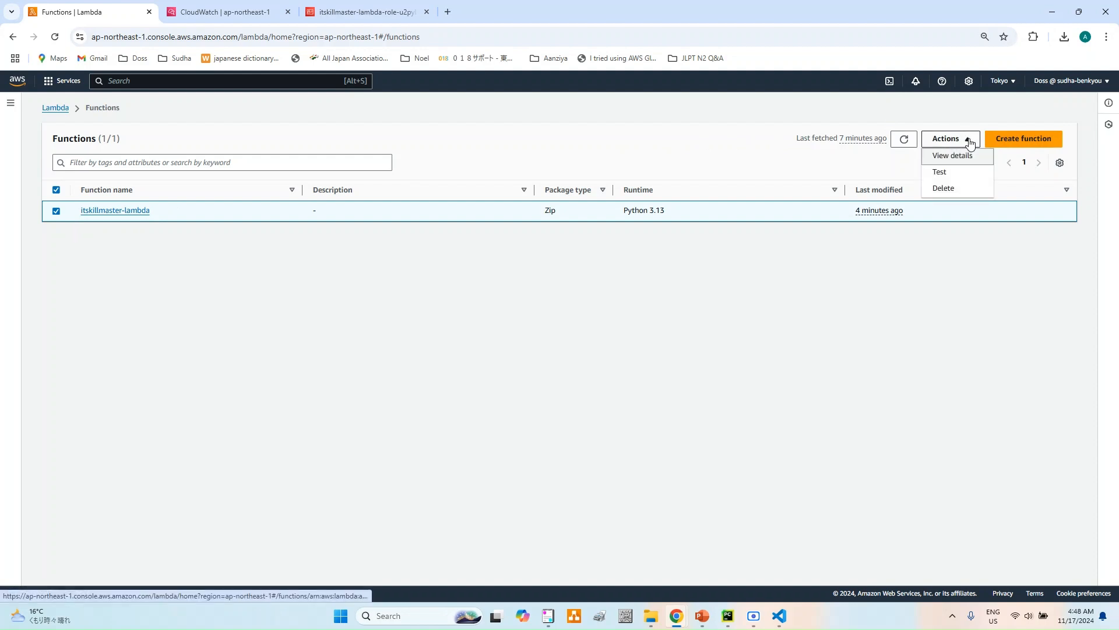
click(948, 194)
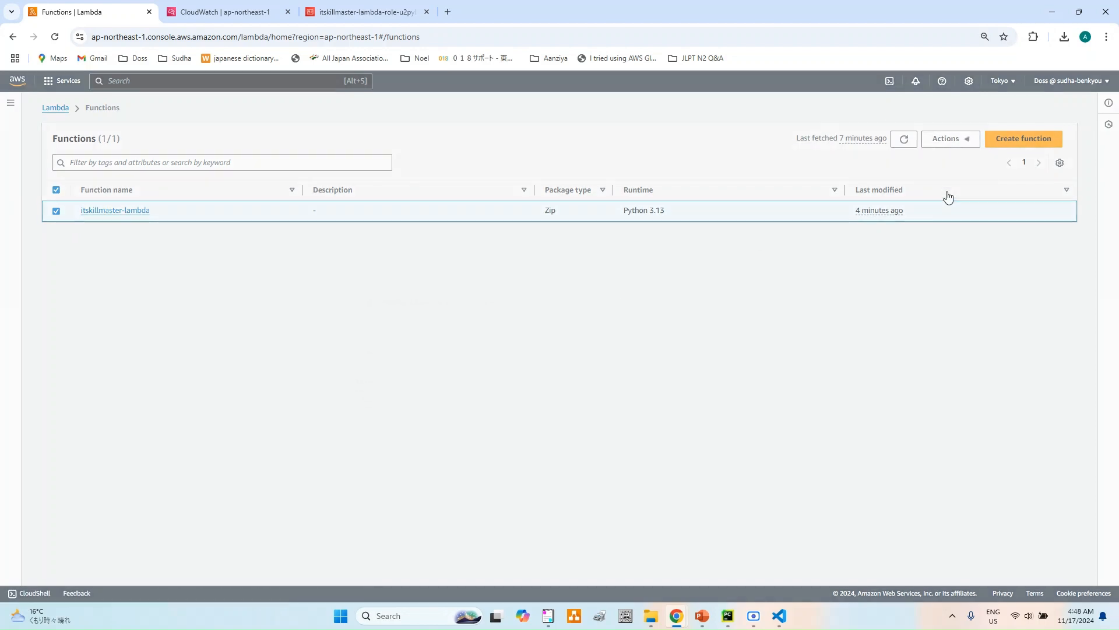
click(545, 393)
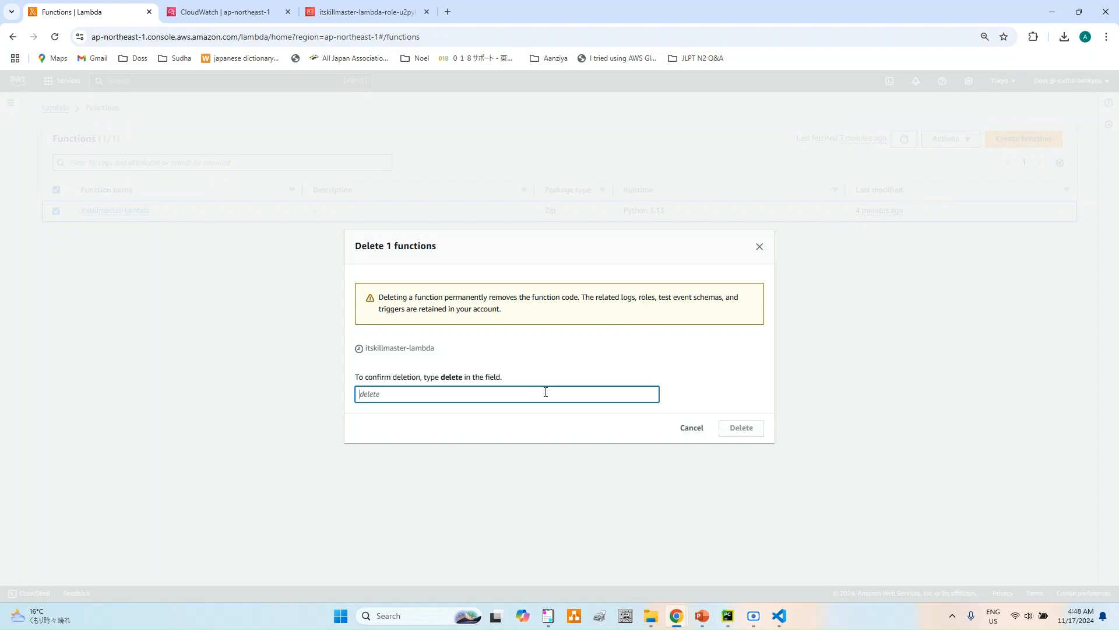
text(DELETE)
key(BackSpace)
key(BackSpace)
key(BackSpace)
key(BackSpace)
key(BackSpace)
key(BackSpace)
text(delete)
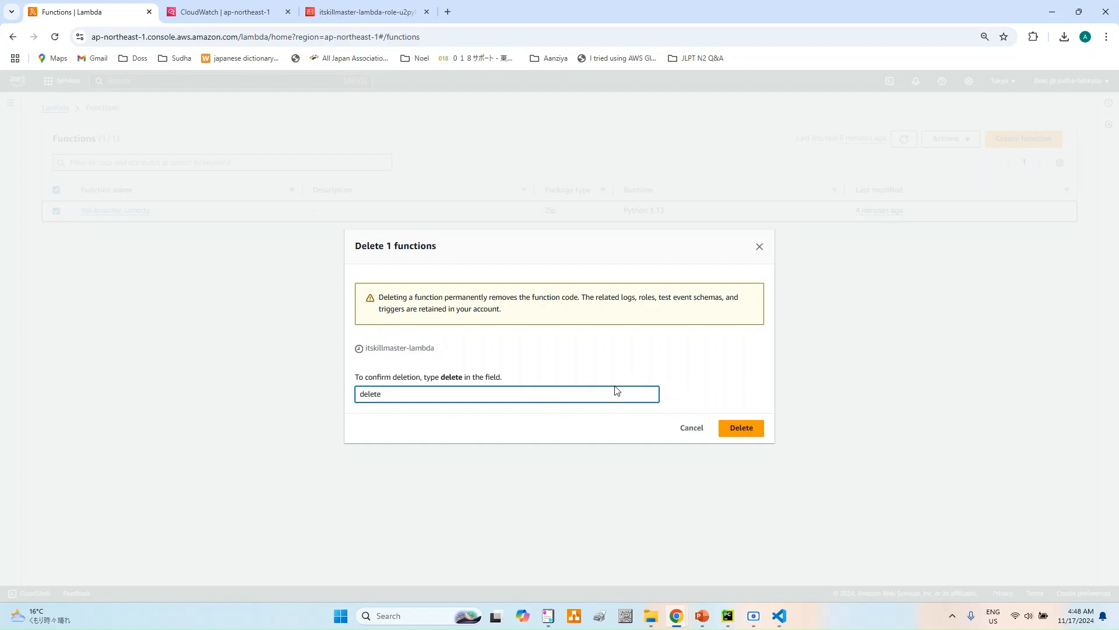
click(745, 429)
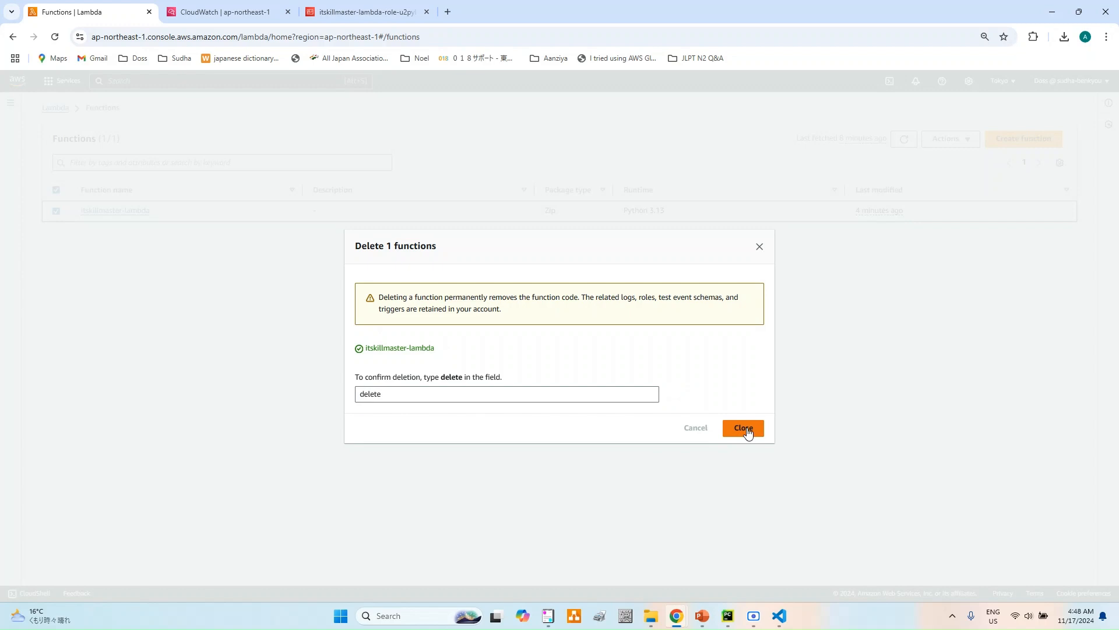
click(743, 428)
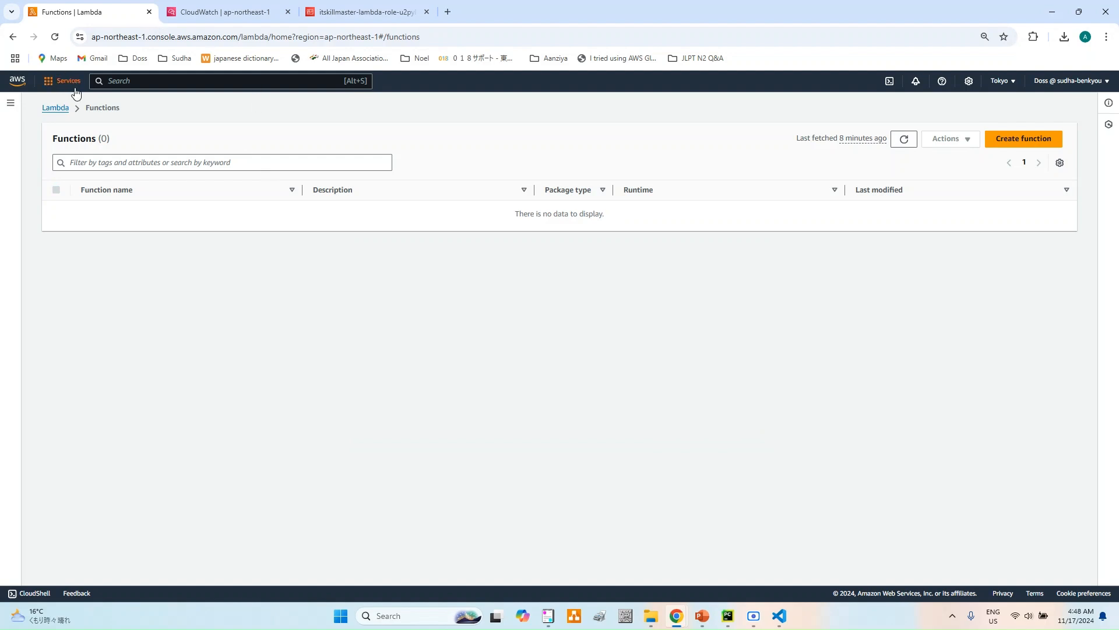
click(62, 109)
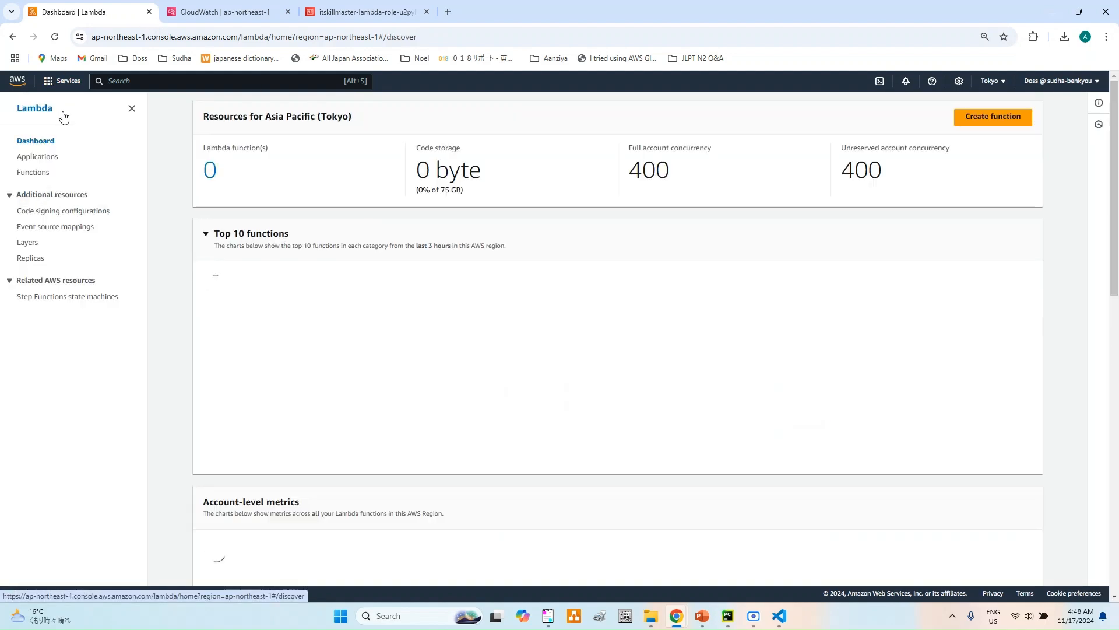